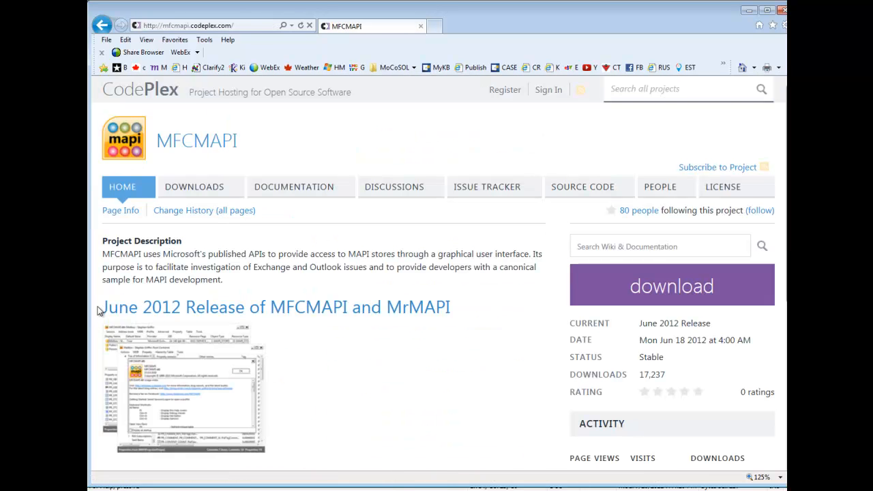
Step: Download the June 2012 release of MFCMAPI from its CodePlex page, using the Save as option for the zip file
{"action": "left_click_drag", "start_coordinate": [423, 313], "coordinate": [463, 312]}
{"action": "left_click", "coordinate": [678, 289]}
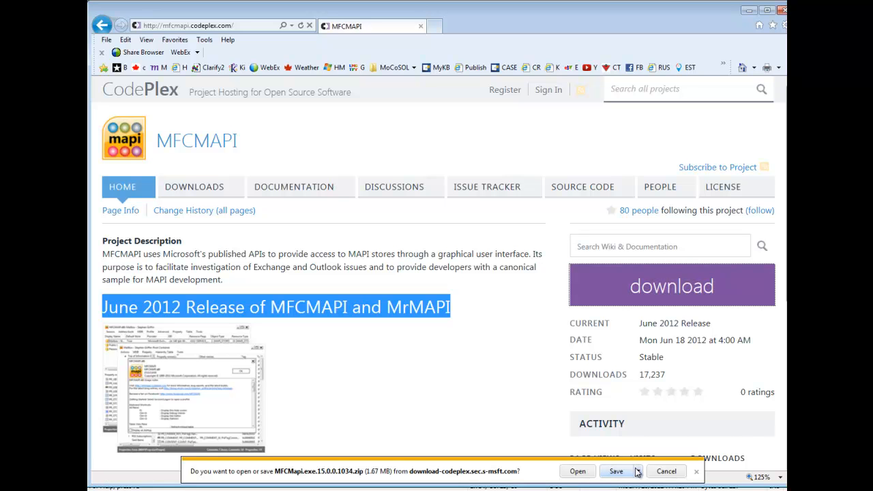
{"action": "left_click", "coordinate": [637, 470]}
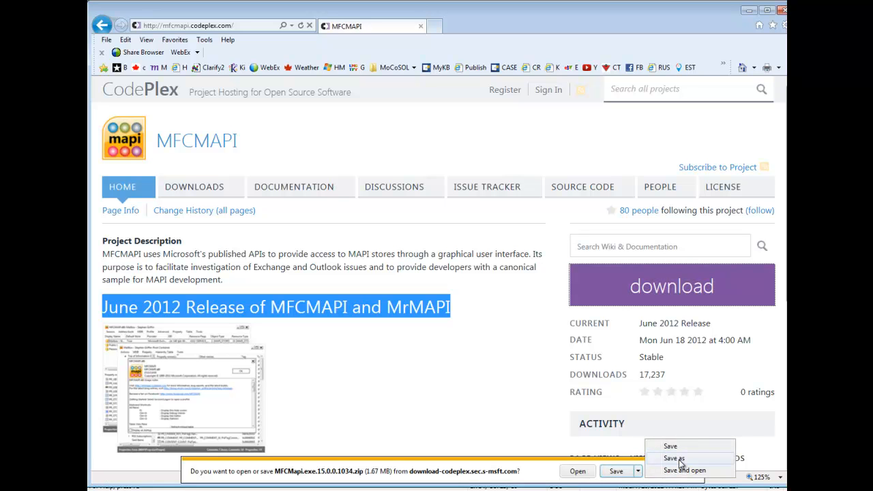
{"action": "left_click", "coordinate": [678, 460]}
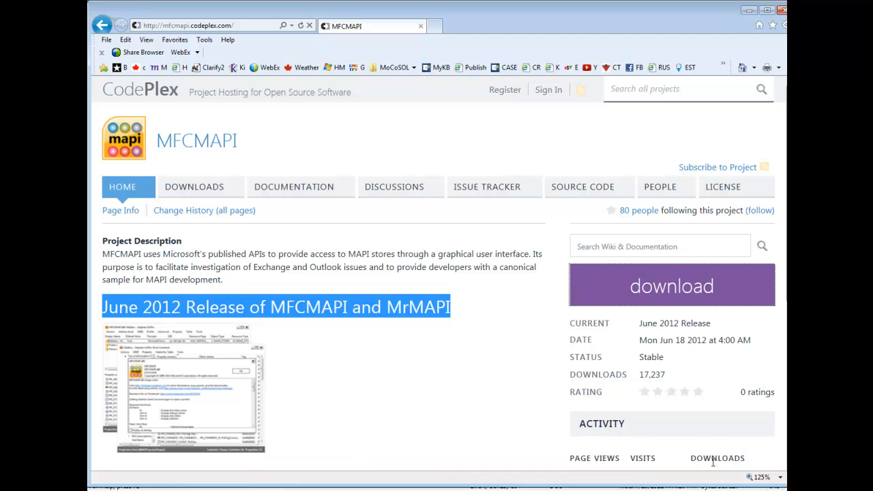
Step: Review the Help/Feedback notes on the MFCMAPI project page and open the project's documentation
{"action": "scroll", "coordinate": [305, 382], "scroll_direction": "down", "scroll_amount": 3}
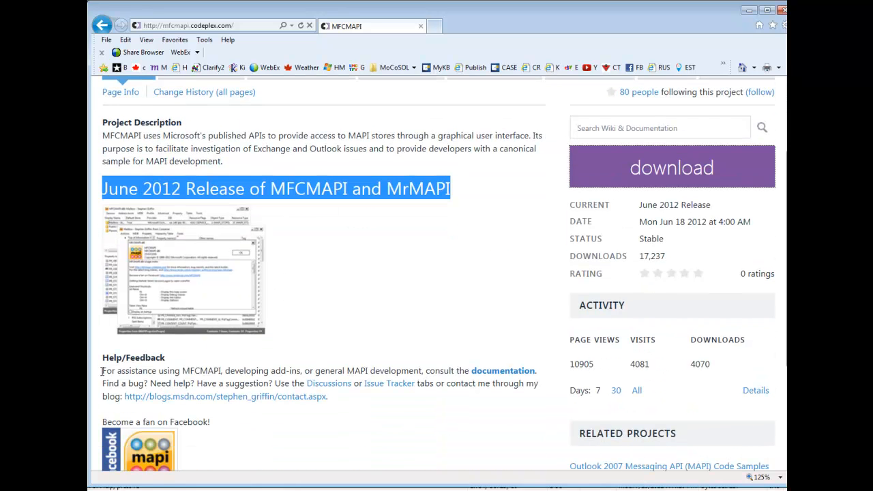
{"action": "left_click_drag", "start_coordinate": [102, 372], "coordinate": [538, 376]}
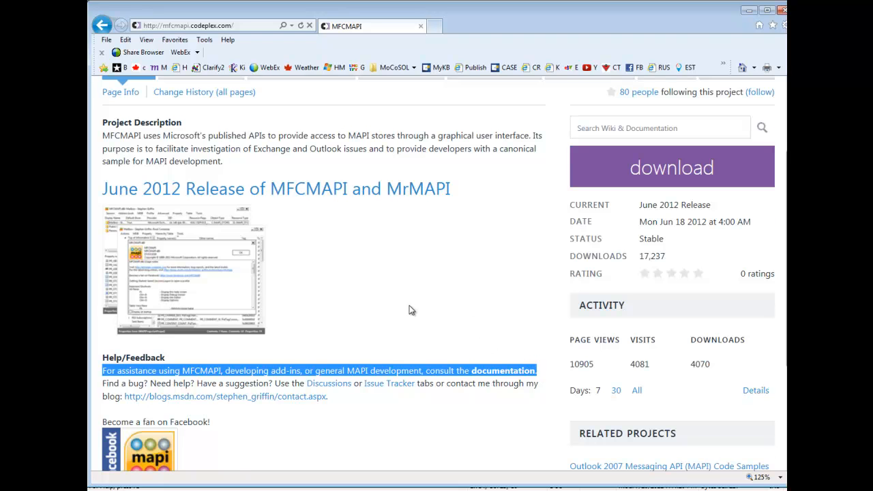
{"action": "scroll", "coordinate": [410, 308], "scroll_direction": "up", "scroll_amount": 3}
{"action": "left_click", "coordinate": [300, 191]}
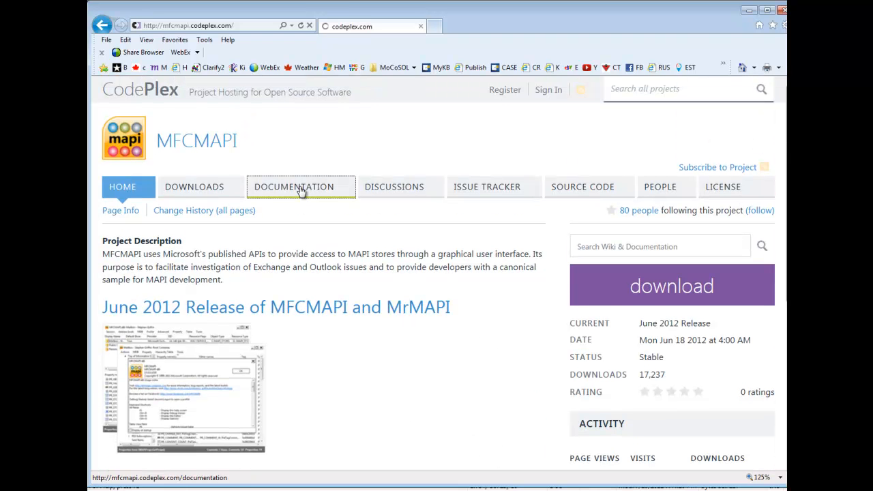
{"action": "scroll", "coordinate": [363, 400], "scroll_direction": "down", "scroll_amount": 3}
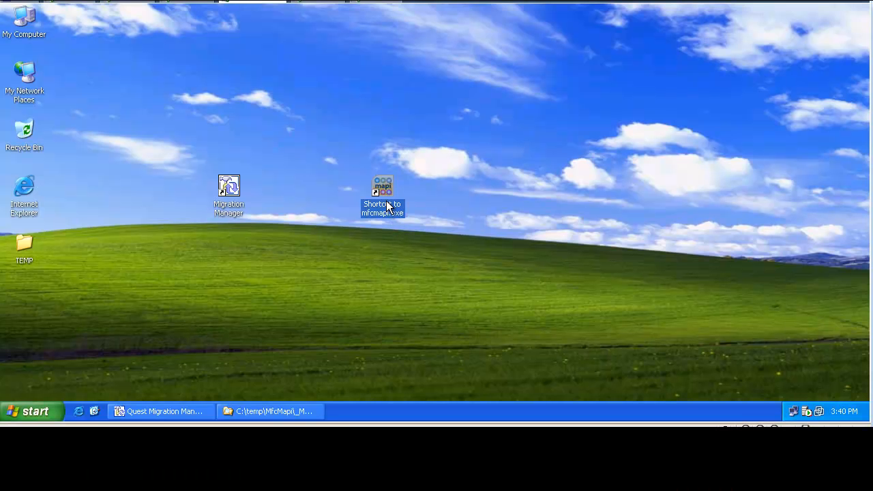
Step: Launch MFCMAPI from its desktop shortcut, turn off Display at startup and dismiss the usage notes
{"action": "double_click", "coordinate": [386, 200]}
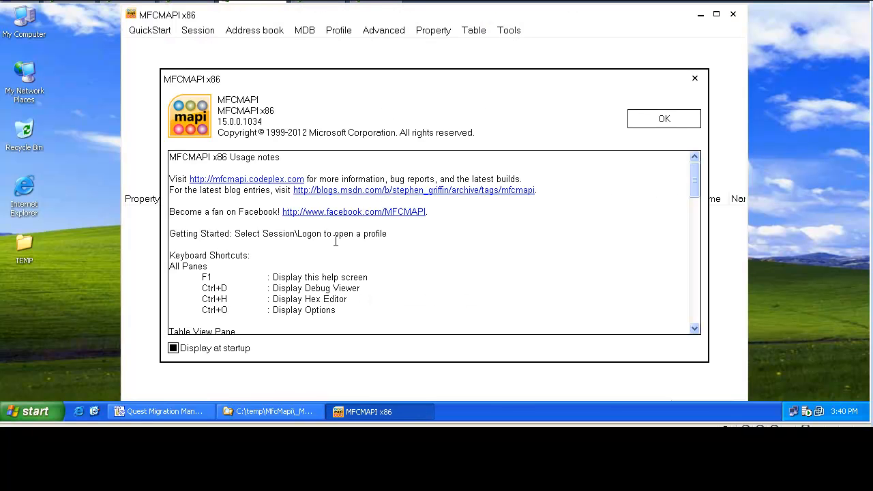
{"action": "left_click", "coordinate": [173, 347]}
{"action": "left_click", "coordinate": [662, 120]}
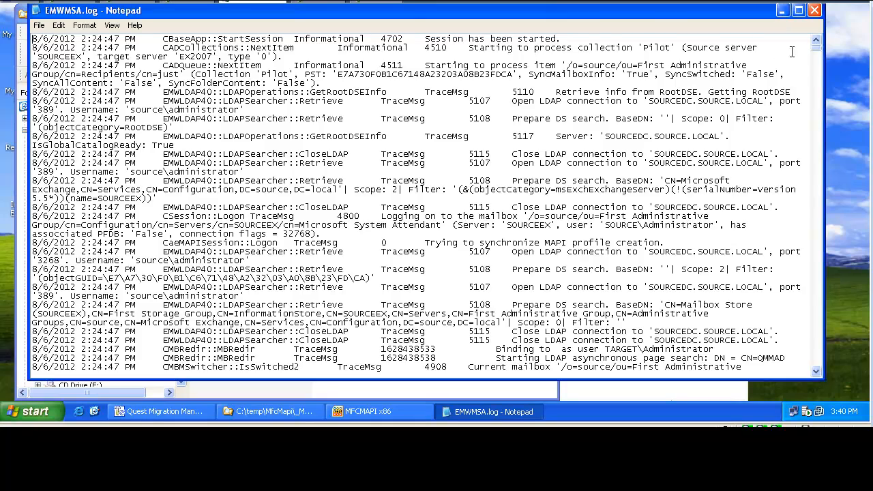
Step: Search EMWMSA.log for "error" from further down the log and bring the full matching entry into view
{"action": "left_click_drag", "start_coordinate": [819, 50], "coordinate": [816, 231]}
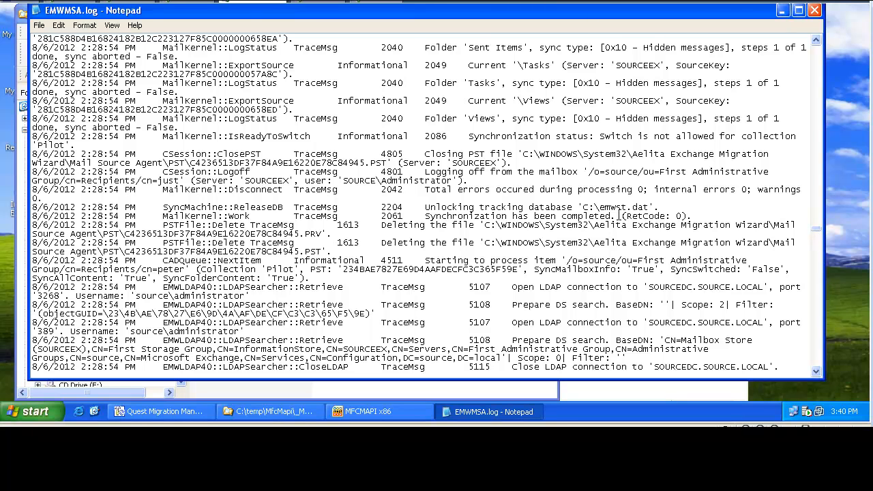
{"action": "key", "text": "ctrl+f"}
{"action": "type", "text": "error"}
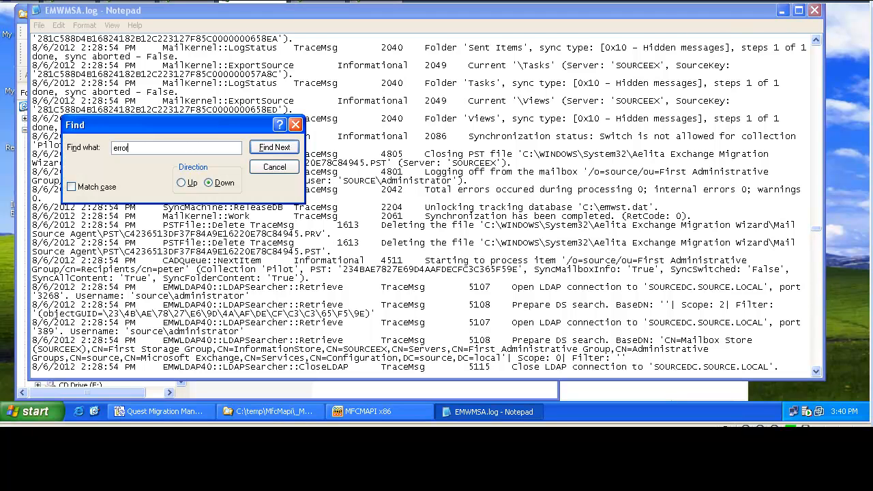
{"action": "key", "text": "Return"}
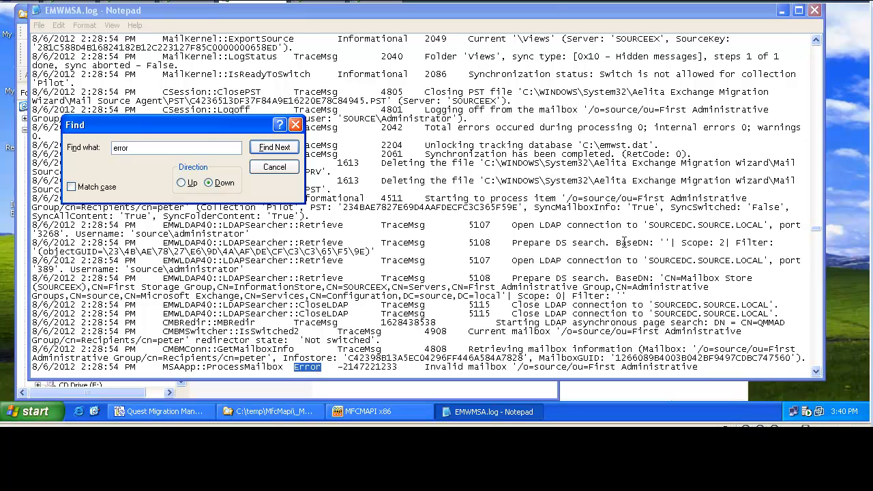
{"action": "left_click", "coordinate": [816, 372]}
{"action": "left_click", "coordinate": [816, 372]}
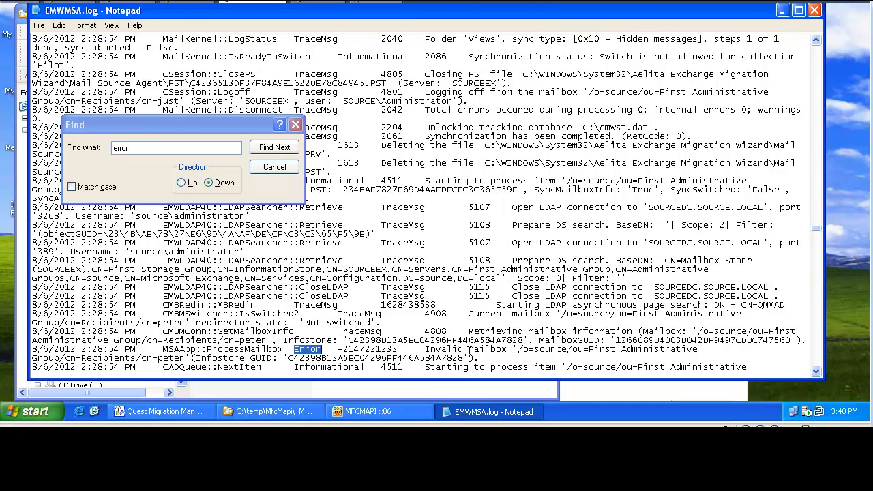
Step: Copy the invalid mailbox's distinguished name from the error entry, and highlight the SOURCEEX server name in the log
{"action": "left_click", "coordinate": [519, 350]}
{"action": "left_click_drag", "start_coordinate": [518, 350], "coordinate": [186, 358]}
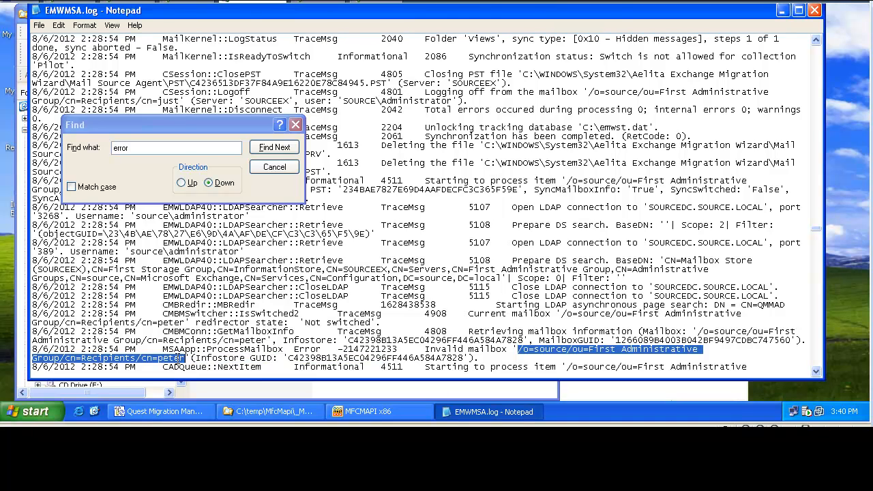
{"action": "right_click", "coordinate": [177, 358]}
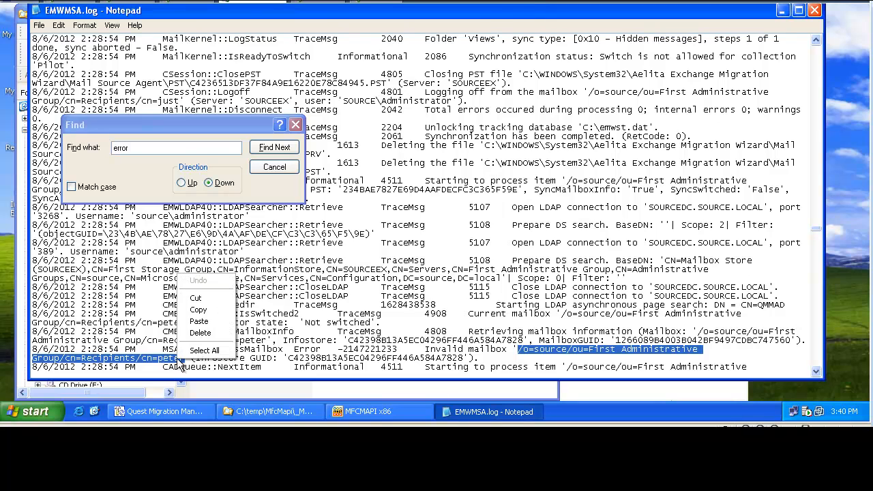
{"action": "left_click", "coordinate": [188, 311]}
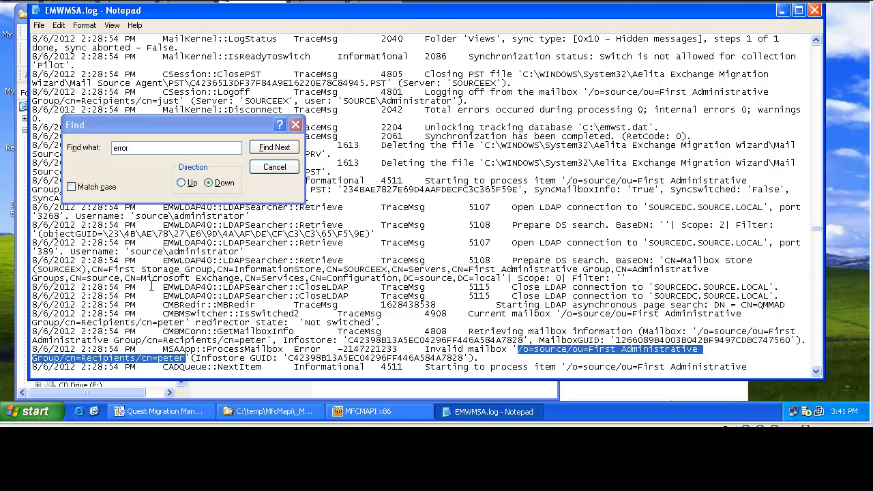
{"action": "left_click_drag", "start_coordinate": [84, 269], "coordinate": [39, 270]}
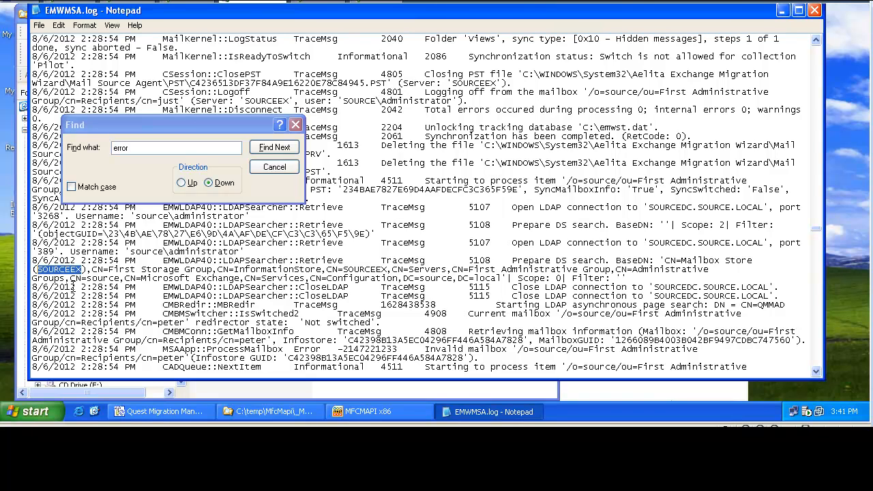
Step: Switch to MFCMAPI, view the list of existing MAPI profiles and close it again
{"action": "left_click", "coordinate": [356, 413]}
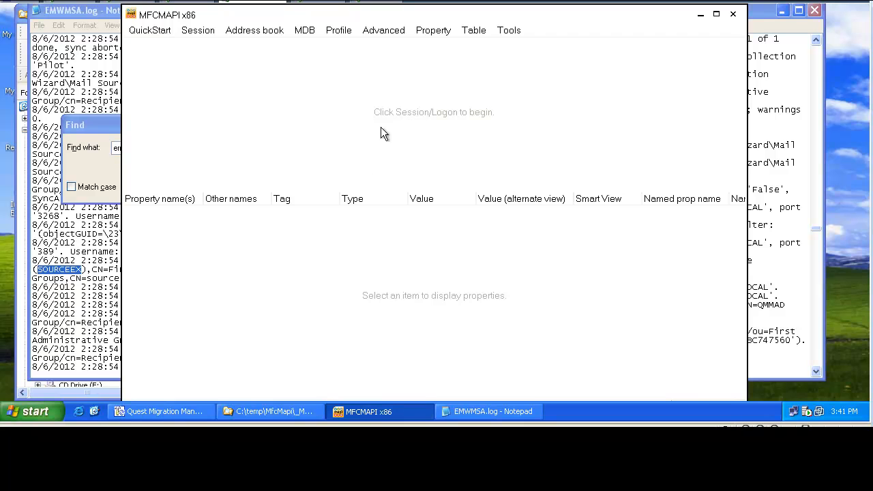
{"action": "left_click", "coordinate": [348, 34]}
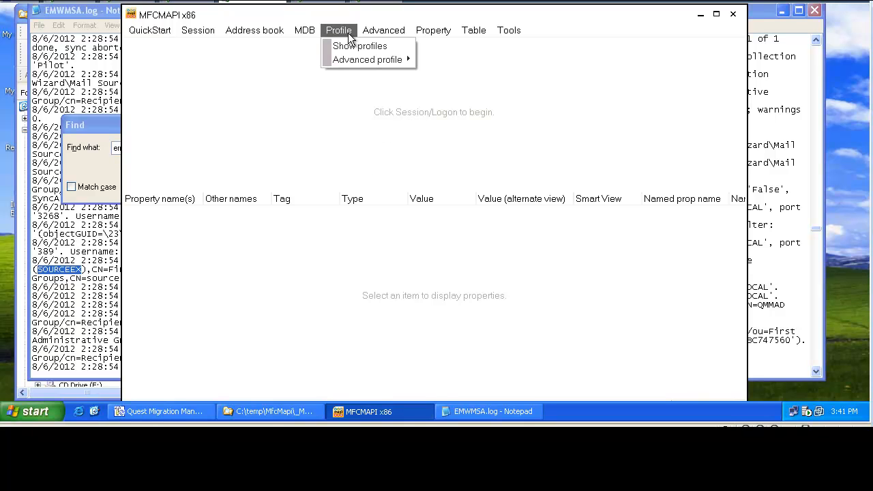
{"action": "left_click", "coordinate": [349, 46]}
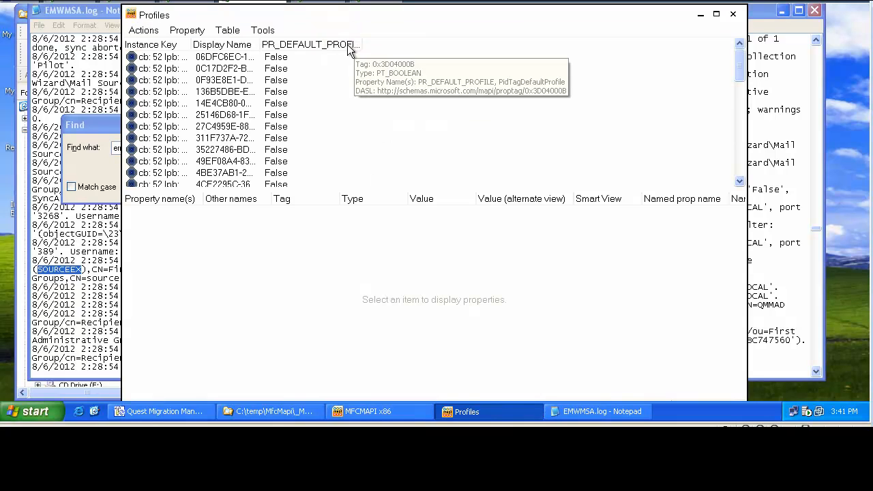
{"action": "key", "text": "Escape"}
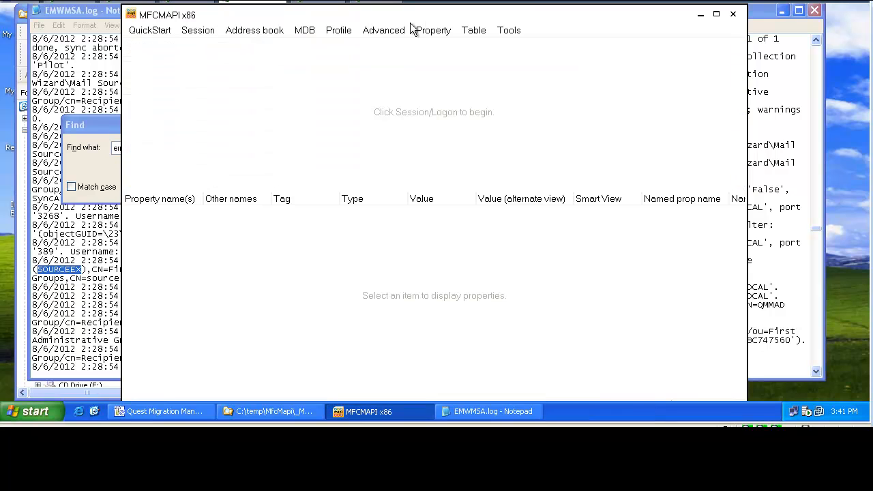
Step: Launch the MAPI profile wizard with flags 0x00000002 and the MSEMS service
{"action": "left_click", "coordinate": [342, 30]}
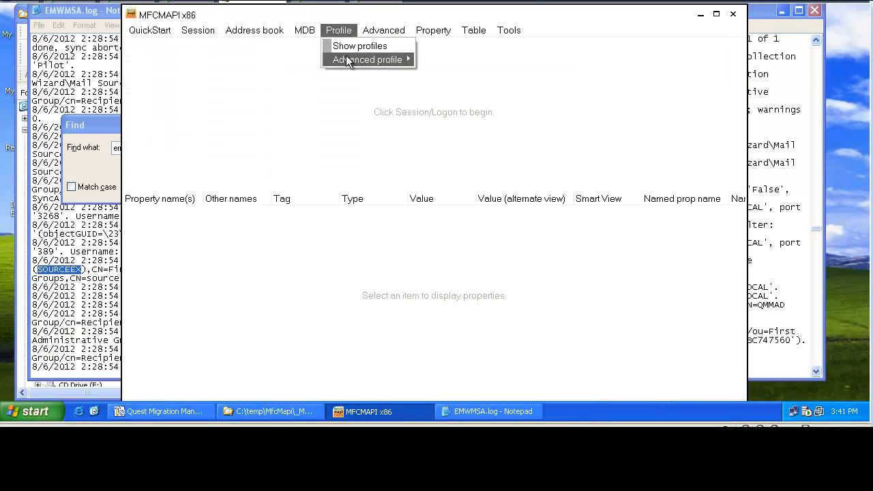
{"action": "mouse_move", "coordinate": [347, 60]}
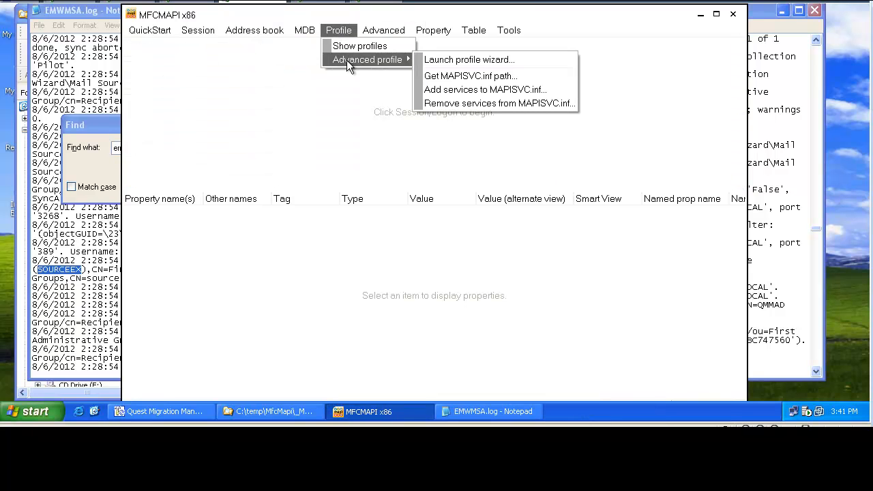
{"action": "left_click", "coordinate": [427, 60]}
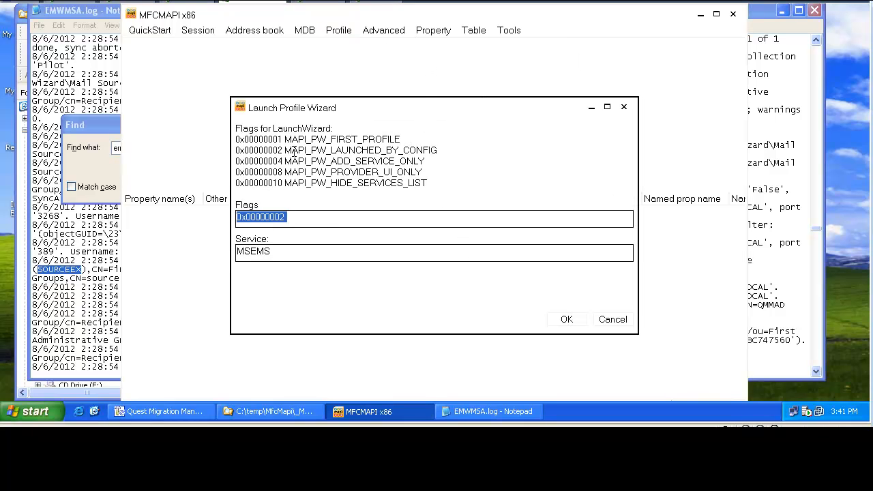
{"action": "left_click_drag", "start_coordinate": [291, 150], "coordinate": [233, 151]}
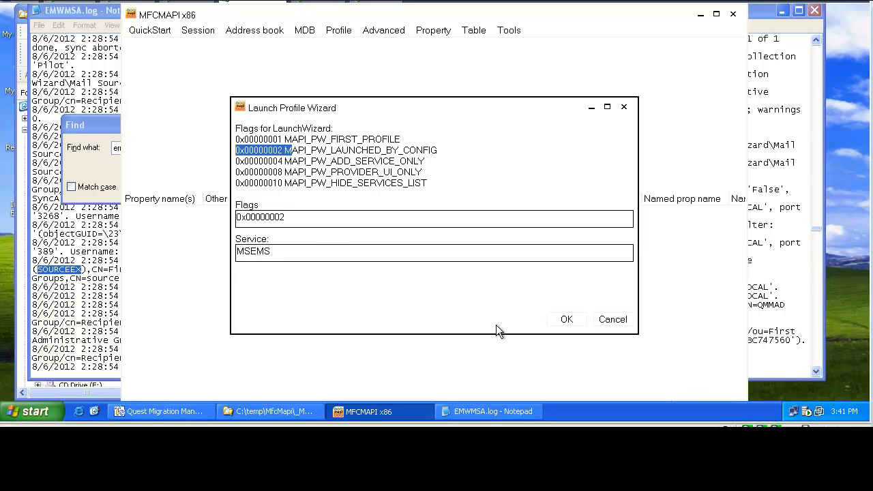
{"action": "left_click", "coordinate": [558, 320]}
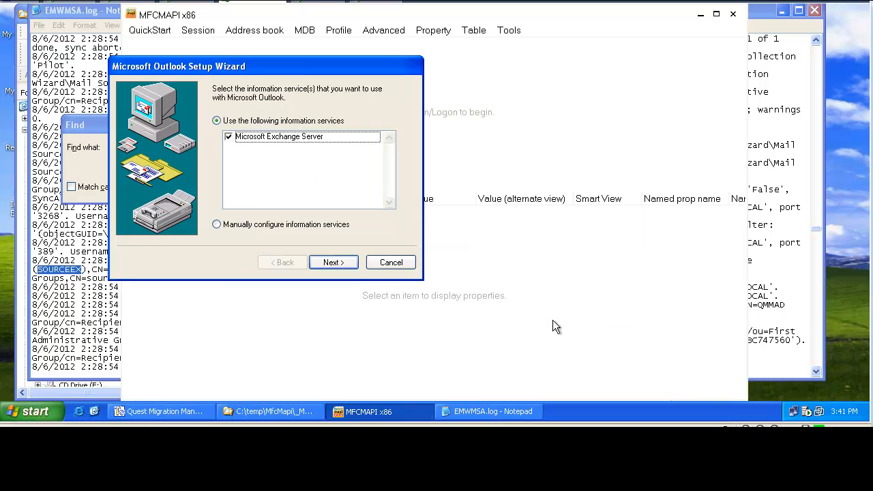
Step: Accept Microsoft Exchange Server as the information service and name the new profile with the mailbox owner's first name
{"action": "left_click", "coordinate": [355, 265]}
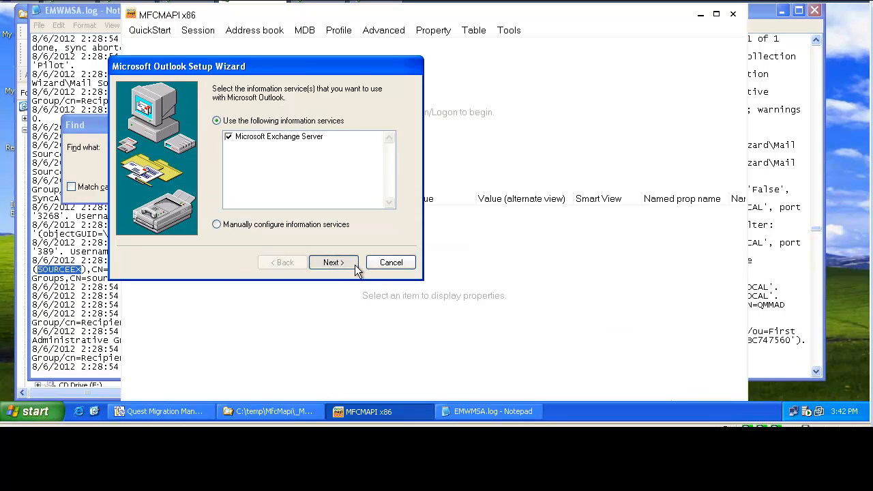
{"action": "type", "text": "Peter"}
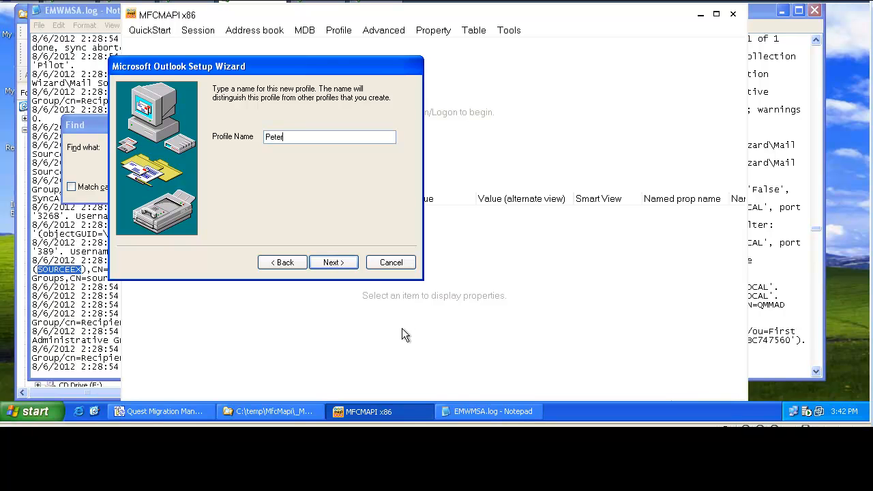
{"action": "left_click", "coordinate": [354, 268]}
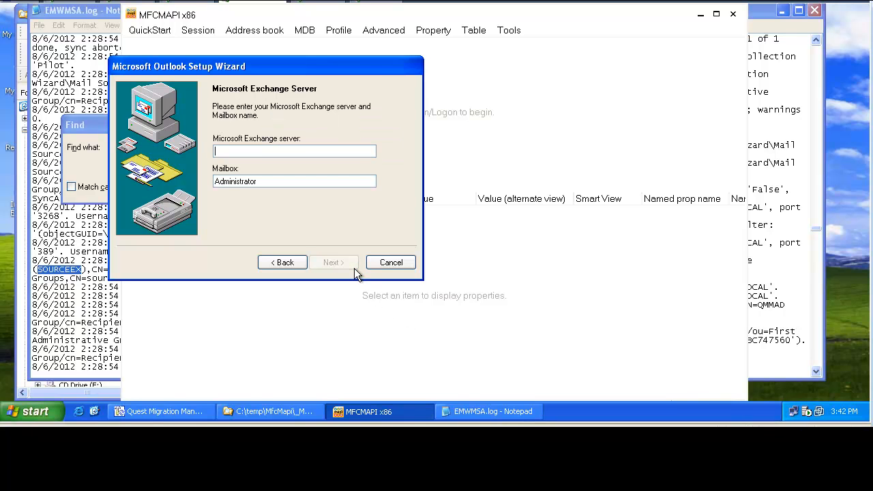
Step: Set the Exchange server to sourceex, paste the copied distinguished name as the mailbox, and finish the profile wizard
{"action": "type", "text": "sourceex"}
{"action": "key", "text": "Tab"}
{"action": "key", "text": "ctrl+v"}
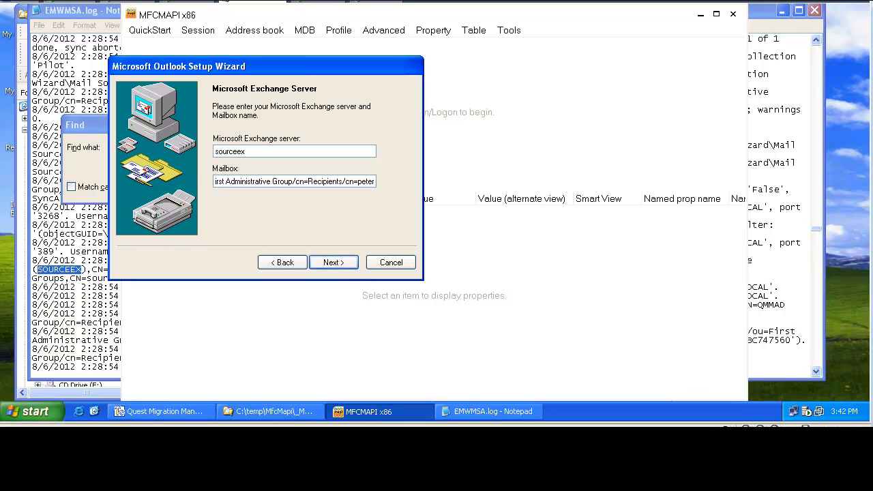
{"action": "left_click", "coordinate": [353, 264]}
{"action": "left_click", "coordinate": [352, 265]}
{"action": "left_click", "coordinate": [352, 264]}
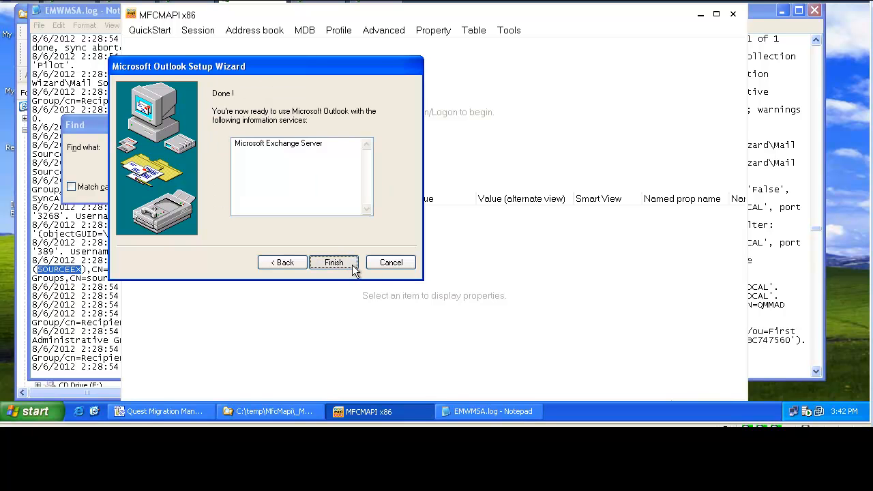
Step: Open the Mail (32-bit) setup from the Control Panel
{"action": "key", "text": "super"}
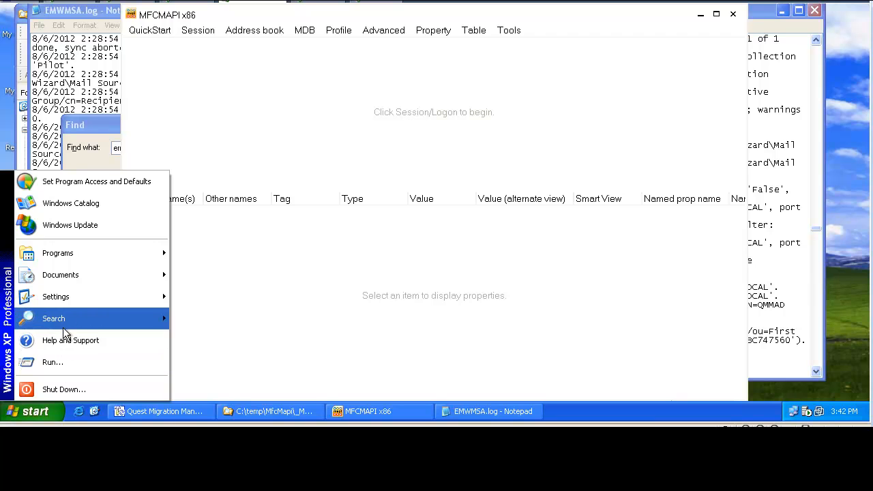
{"action": "mouse_move", "coordinate": [68, 302]}
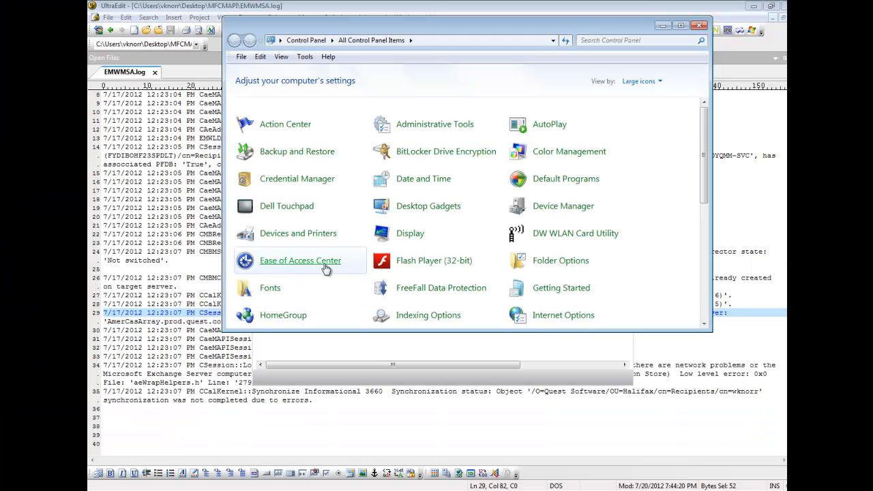
{"action": "scroll", "coordinate": [384, 272], "scroll_direction": "down", "scroll_amount": 2}
{"action": "scroll", "coordinate": [300, 283], "scroll_direction": "down", "scroll_amount": 1}
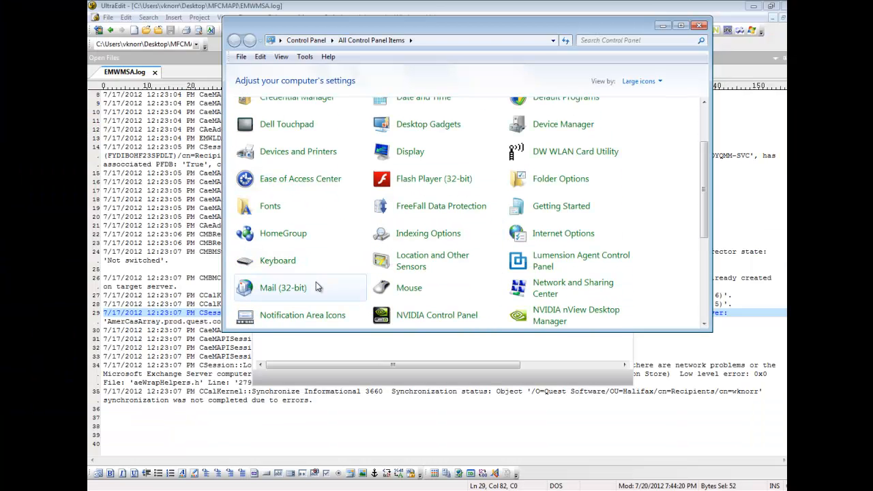
{"action": "left_click", "coordinate": [275, 289]}
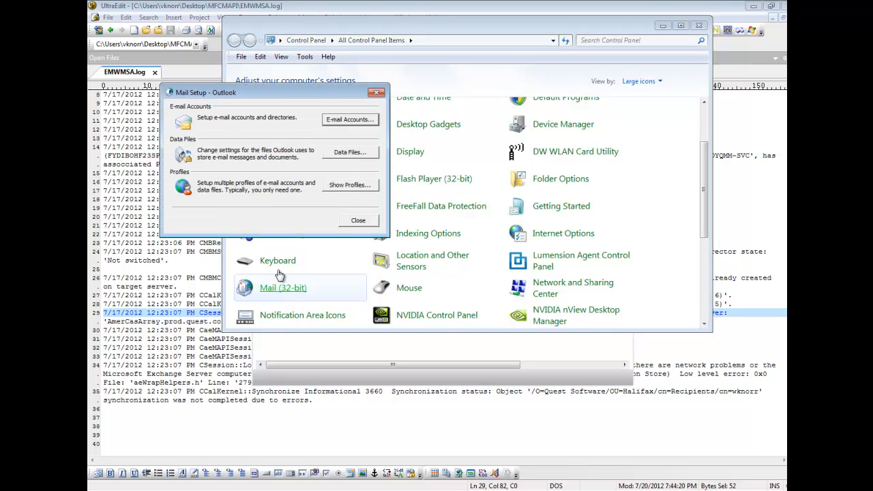
Step: Show the list of mail profiles from the Mail setup
{"action": "left_click", "coordinate": [349, 186]}
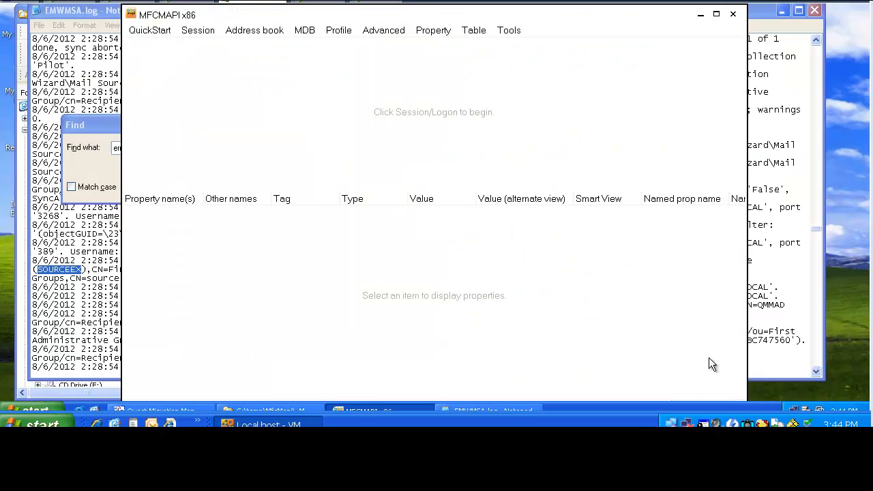
Step: Switch to MFCMAPI and add the Exchange service to MAPISVC.inf
{"action": "left_click", "coordinate": [352, 32]}
{"action": "mouse_move", "coordinate": [354, 64]}
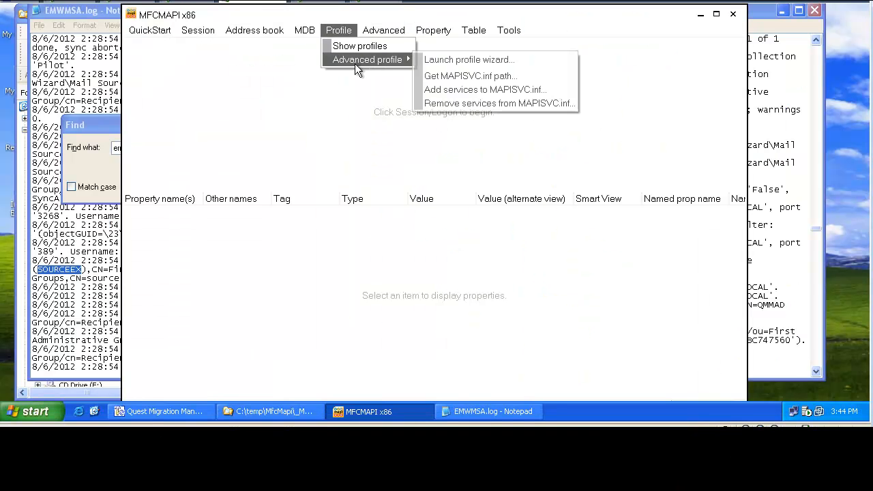
{"action": "left_click", "coordinate": [441, 91]}
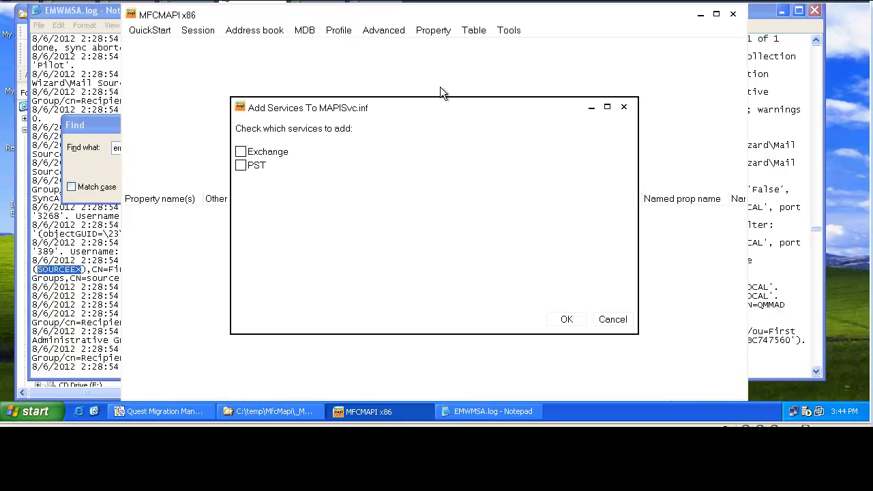
{"action": "left_click", "coordinate": [272, 151]}
{"action": "left_click", "coordinate": [556, 321]}
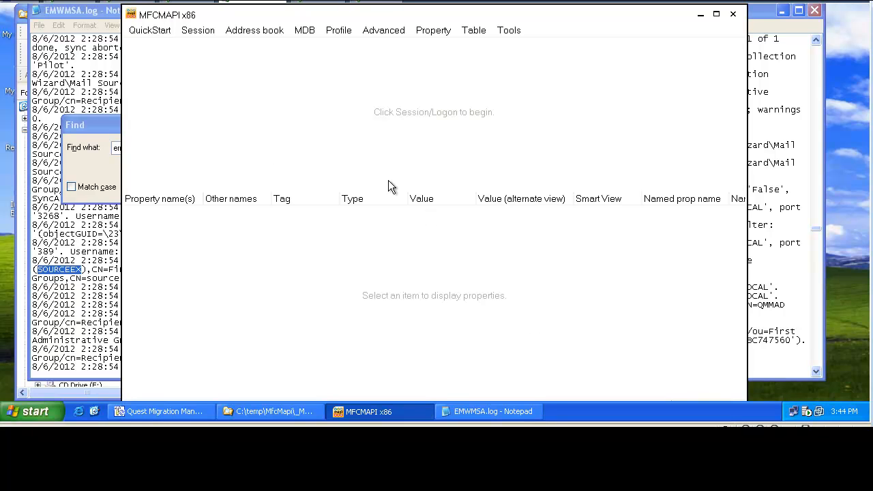
Step: Begin a session logon and create a new Microsoft Exchange Server profile named with the mailbox owner's first name
{"action": "left_click", "coordinate": [198, 30]}
{"action": "left_click", "coordinate": [197, 43]}
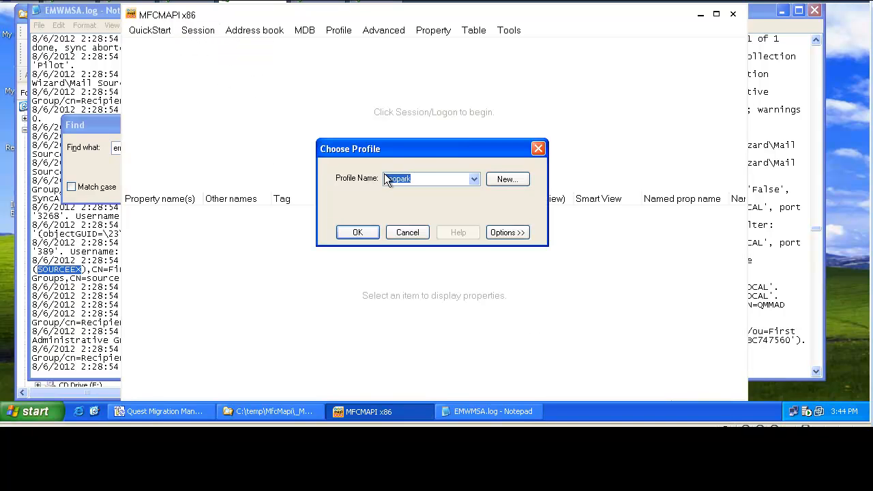
{"action": "left_click", "coordinate": [495, 178]}
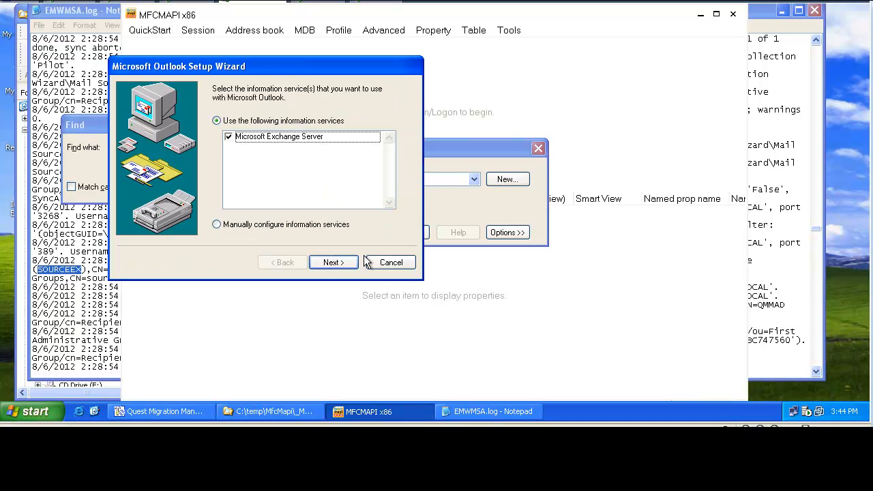
{"action": "left_click", "coordinate": [352, 262]}
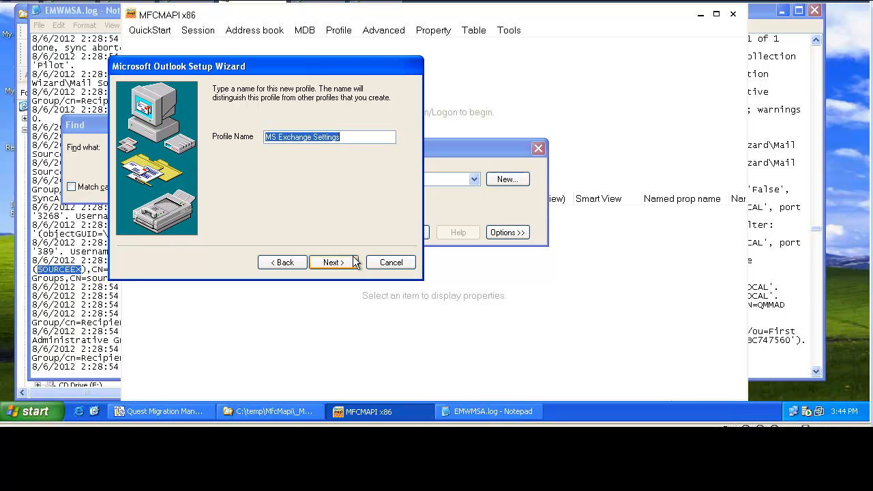
{"action": "type", "text": "Phil"}
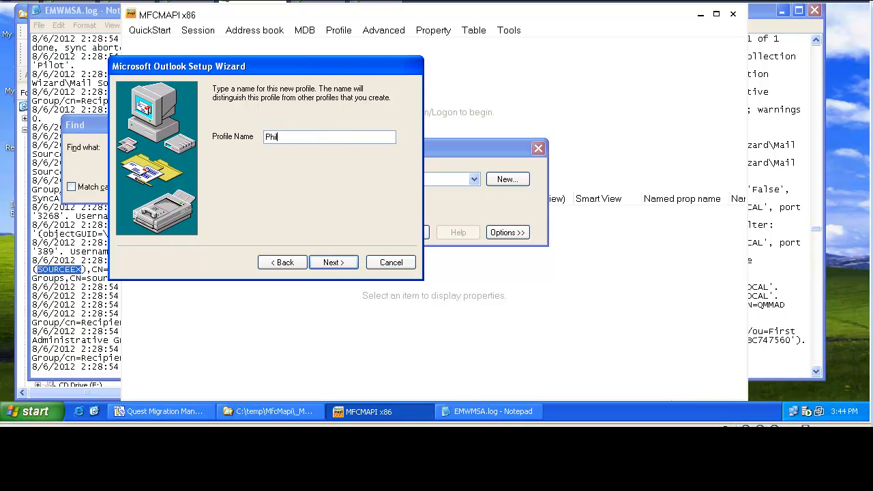
{"action": "left_click", "coordinate": [341, 260]}
Step: Set the Exchange server to sourceex, paste the distinguished name as the mailbox without its two trailing characters, and finish the wizard
{"action": "type", "text": "sourceex"}
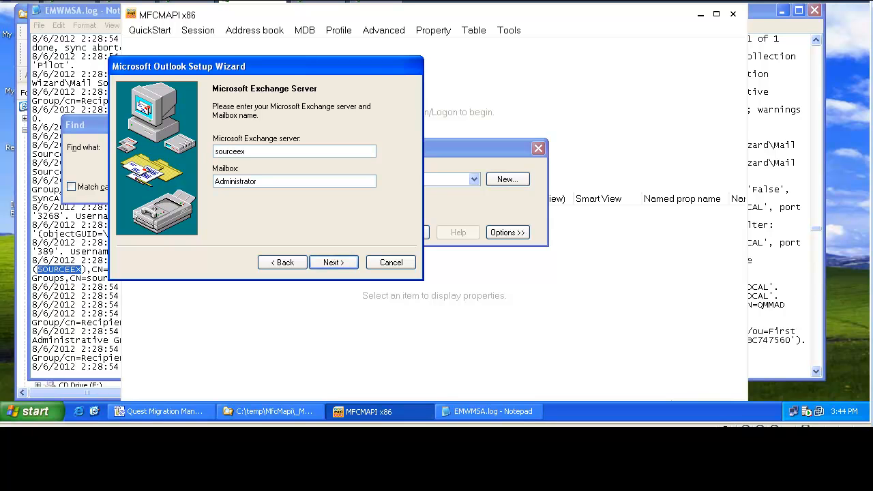
{"action": "key", "text": "Tab"}
{"action": "key", "text": "ctrl+v"}
{"action": "key", "text": "BackSpace"}
{"action": "key", "text": "BackSpace"}
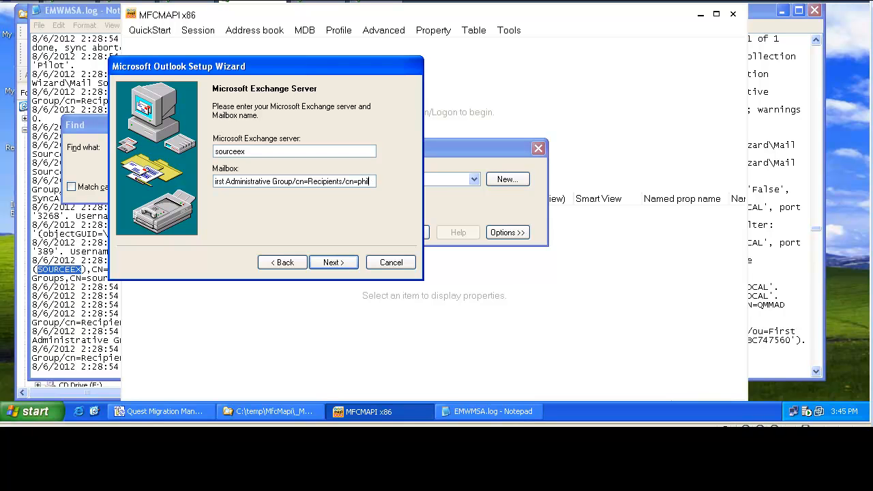
{"action": "left_click", "coordinate": [325, 265]}
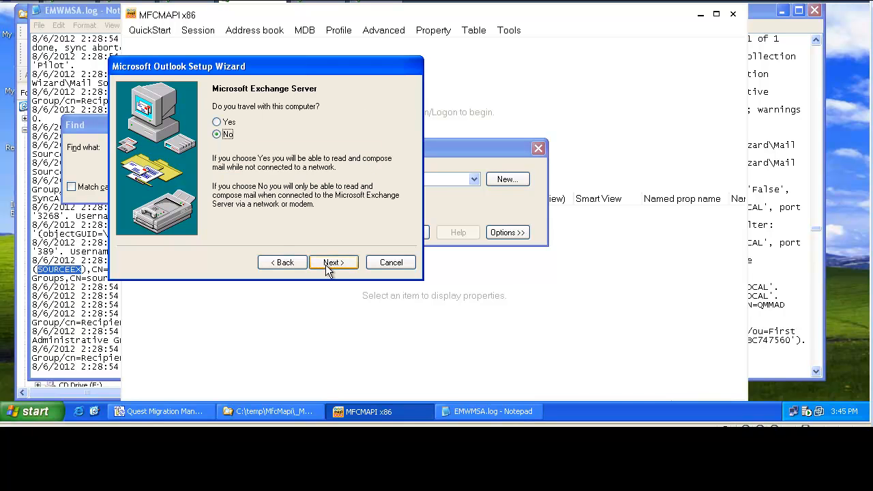
{"action": "left_click", "coordinate": [326, 264]}
{"action": "left_click", "coordinate": [326, 263]}
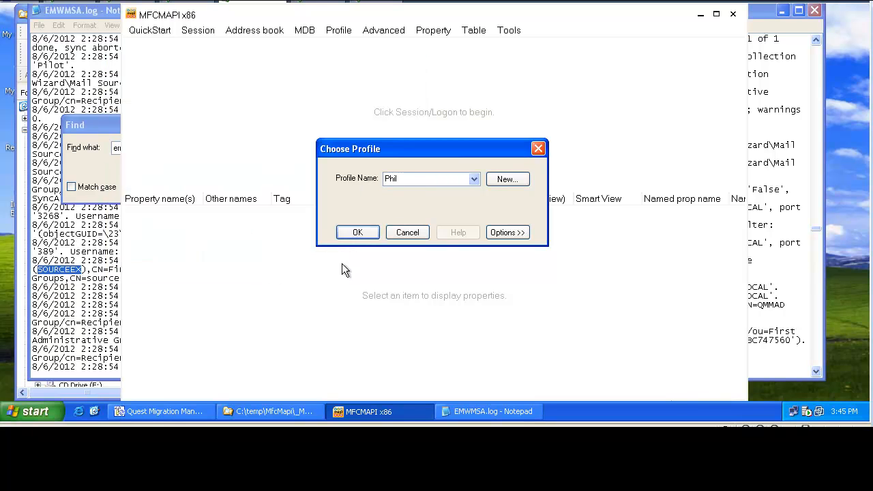
Step: Log on with the newly created profile and open its default mailbox store
{"action": "left_click", "coordinate": [357, 236]}
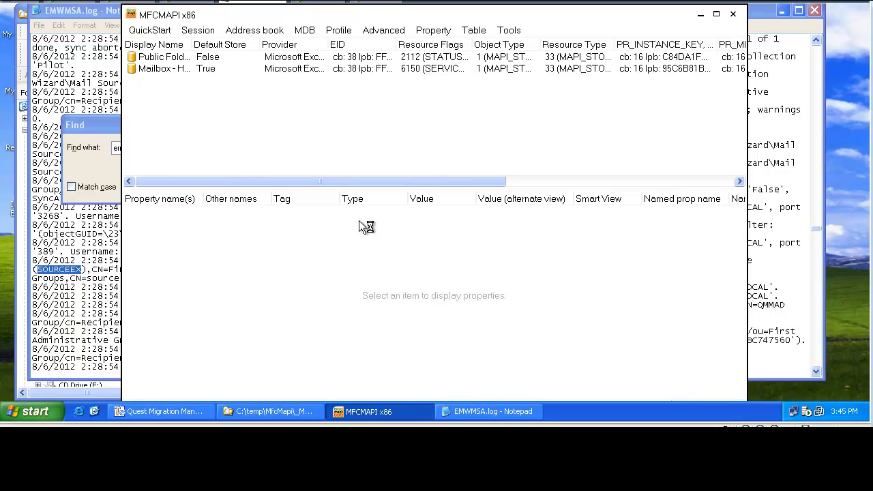
{"action": "left_click", "coordinate": [175, 70]}
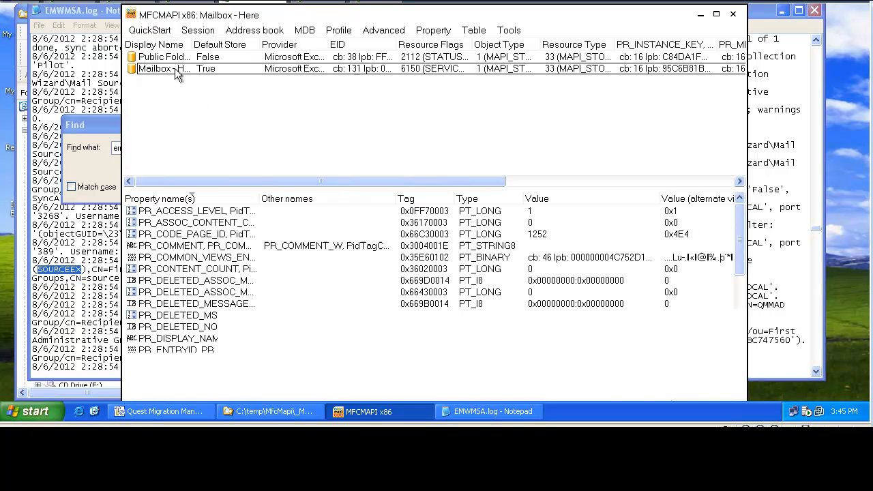
{"action": "double_click", "coordinate": [175, 69]}
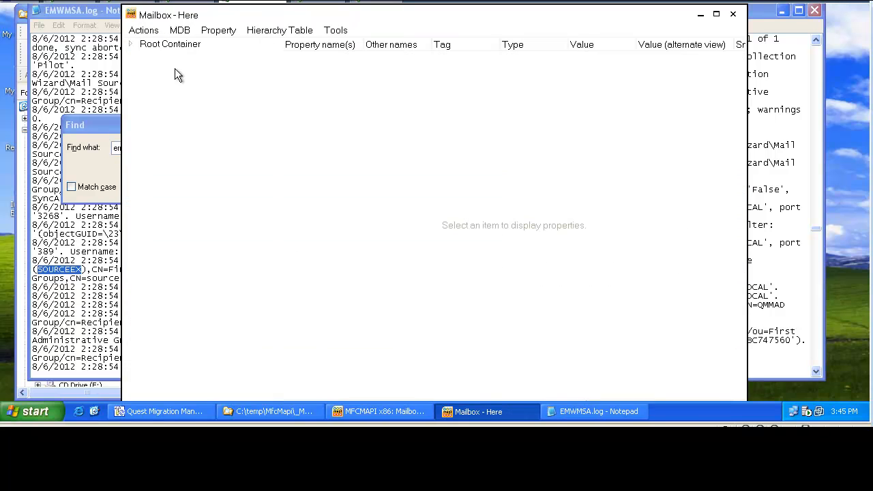
Step: Expand Root Container and Top of Information Store, and select the Calendar folder
{"action": "left_click", "coordinate": [131, 45]}
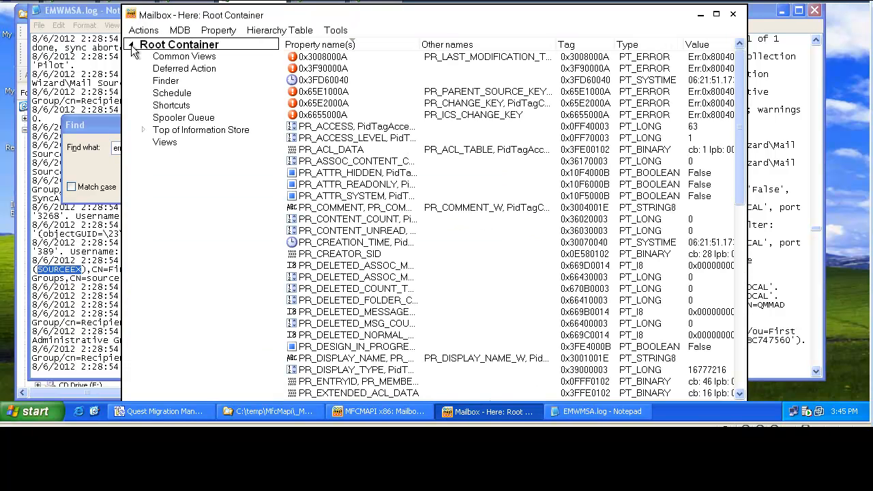
{"action": "left_click", "coordinate": [144, 130]}
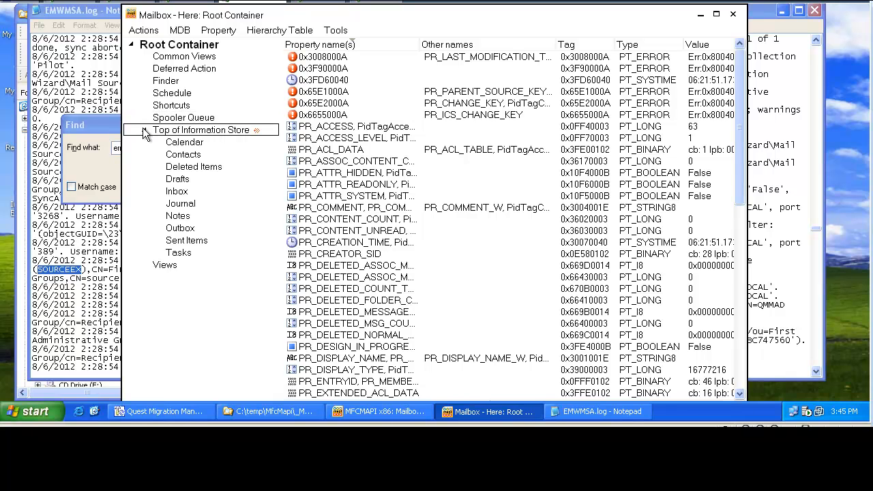
{"action": "left_click", "coordinate": [175, 146]}
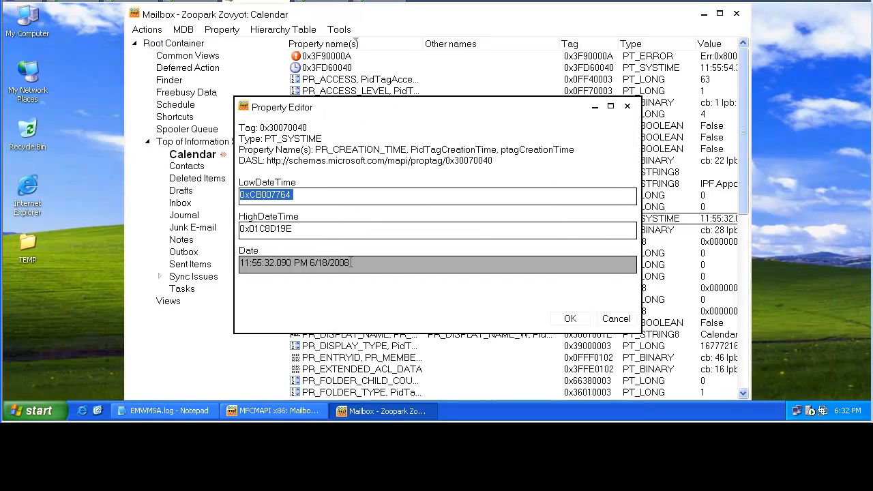
Step: Examine the Calendar folder's creation date and its PR_CREATOR_SID property, closing each property editor
{"action": "left_click_drag", "start_coordinate": [350, 262], "coordinate": [241, 263]}
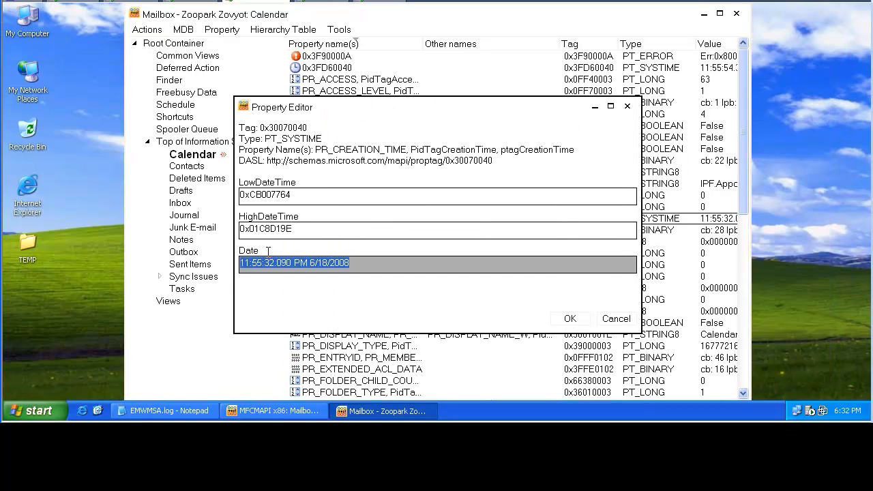
{"action": "left_click", "coordinate": [627, 106]}
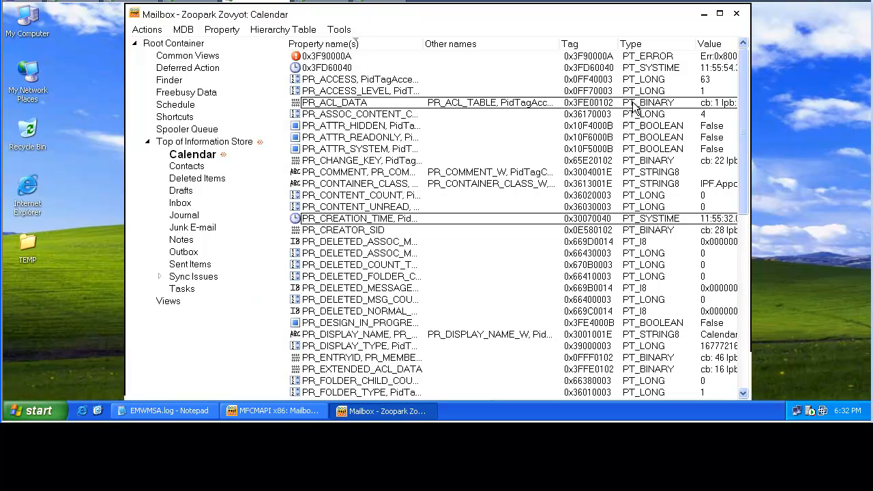
{"action": "double_click", "coordinate": [394, 233]}
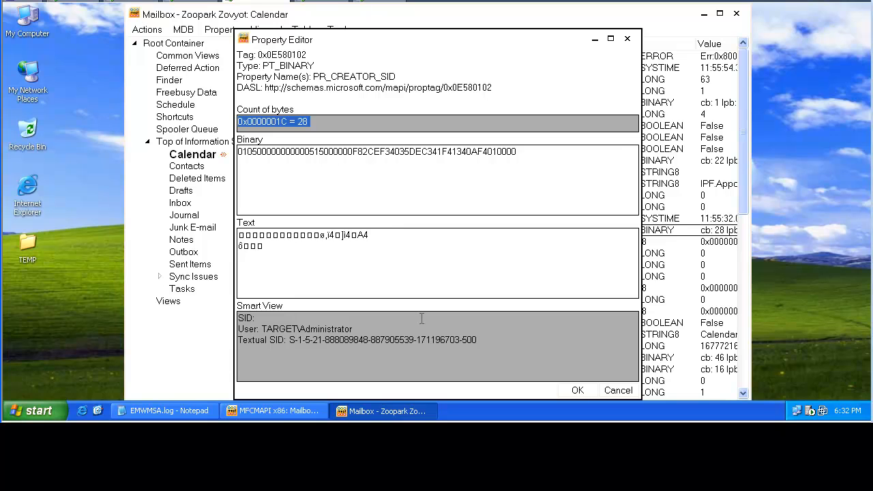
{"action": "key", "text": "Escape"}
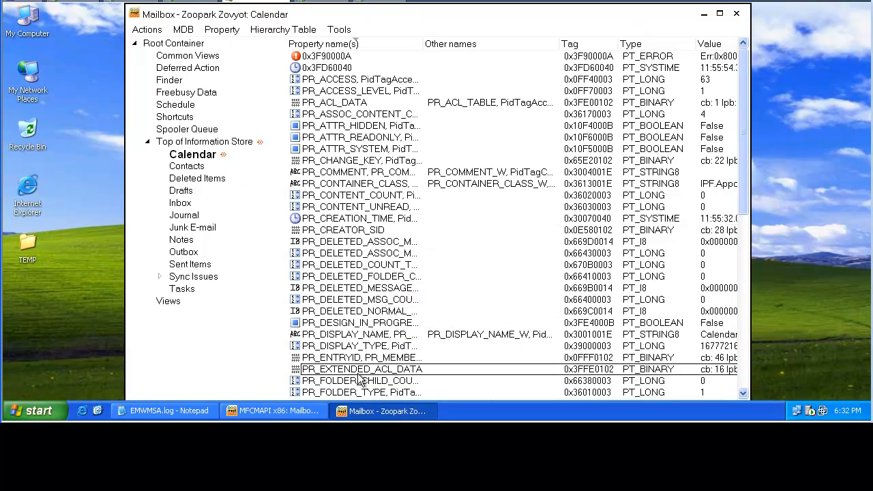
Step: Inspect the Calendar folder's PR_LAST_MODIFICATION_TIME property and close its editor
{"action": "scroll", "coordinate": [362, 379], "scroll_direction": "down", "scroll_amount": 5}
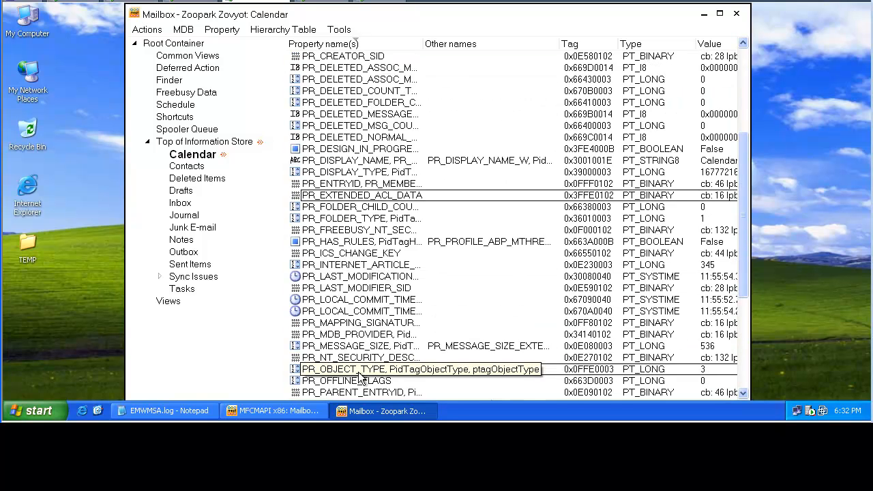
{"action": "double_click", "coordinate": [366, 276]}
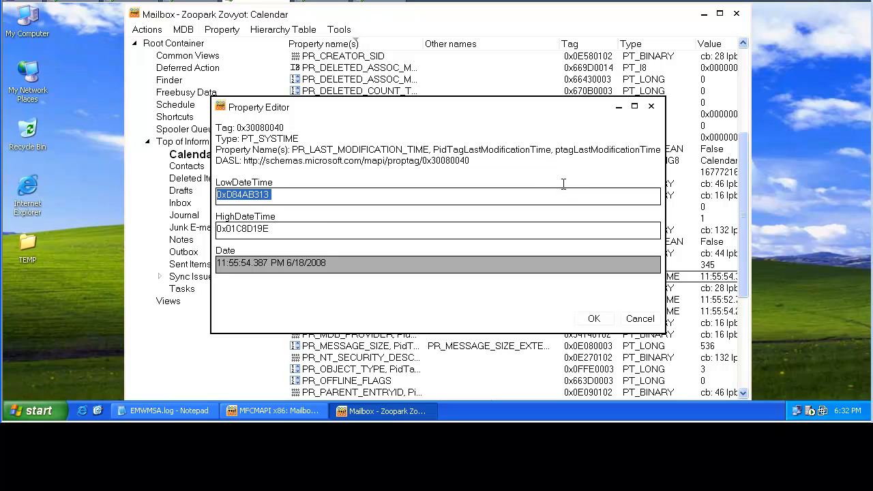
{"action": "left_click", "coordinate": [651, 107]}
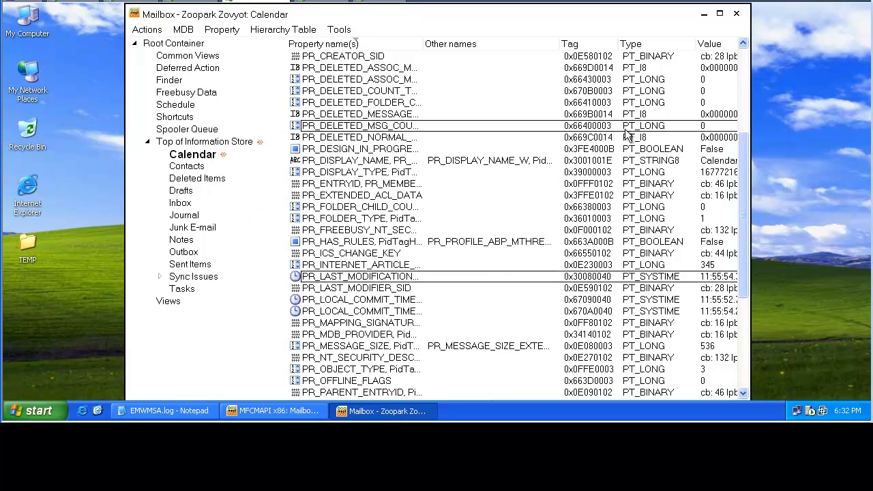
Step: Read through the Smart View of the Calendar folder's PR_NT_SECURITY_DESCRIPTOR property and close its editor
{"action": "double_click", "coordinate": [379, 357]}
{"action": "left_click", "coordinate": [388, 349]}
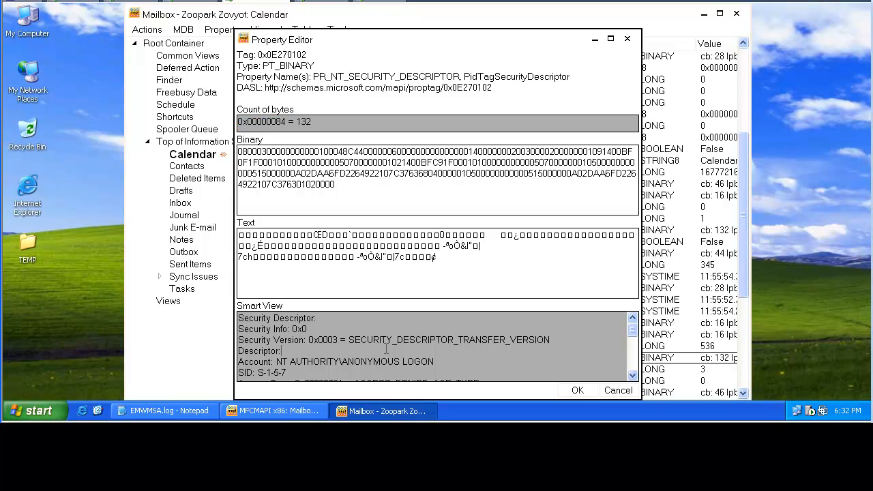
{"action": "scroll", "coordinate": [317, 346], "scroll_direction": "down", "scroll_amount": 5}
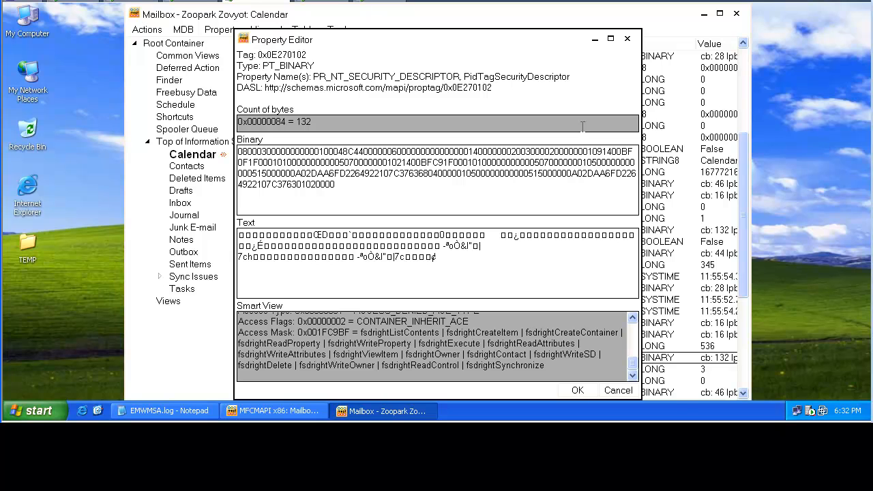
{"action": "left_click", "coordinate": [626, 39]}
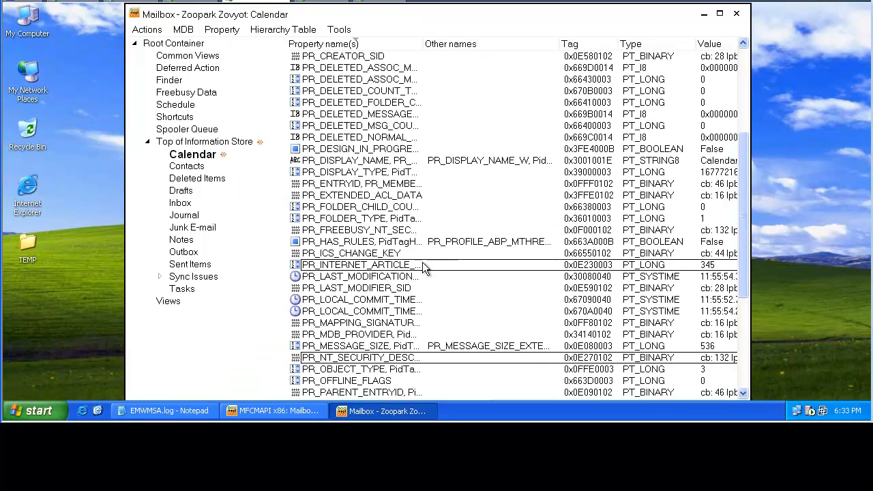
Step: Examine the binary value of the Calendar folder's PR_SOURCE_KEY property and close its editor
{"action": "scroll", "coordinate": [420, 263], "scroll_direction": "down", "scroll_amount": 5}
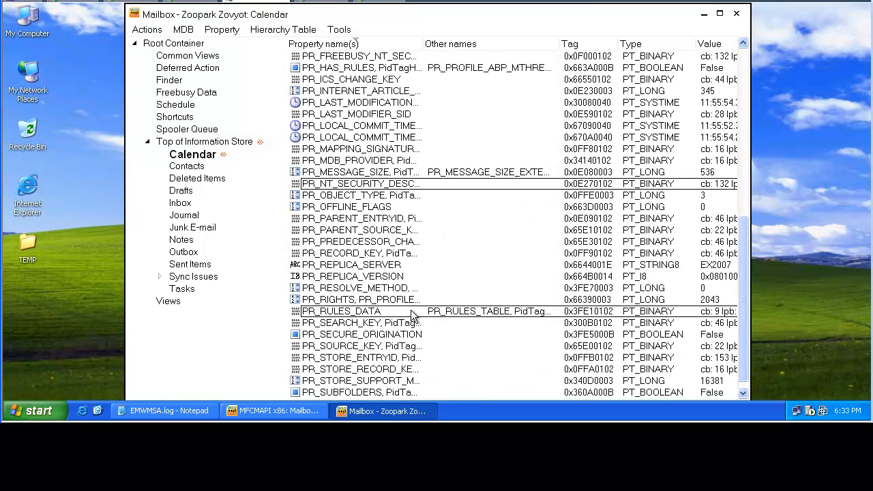
{"action": "double_click", "coordinate": [409, 347]}
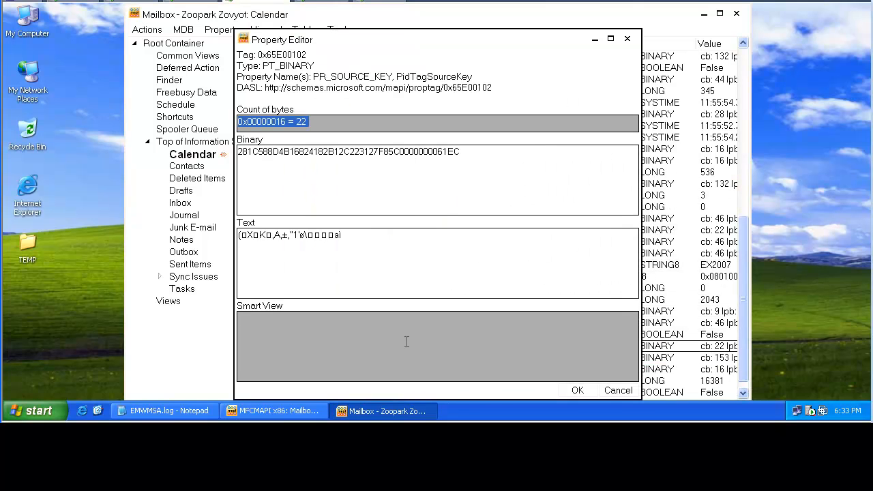
{"action": "left_click_drag", "start_coordinate": [480, 157], "coordinate": [233, 151]}
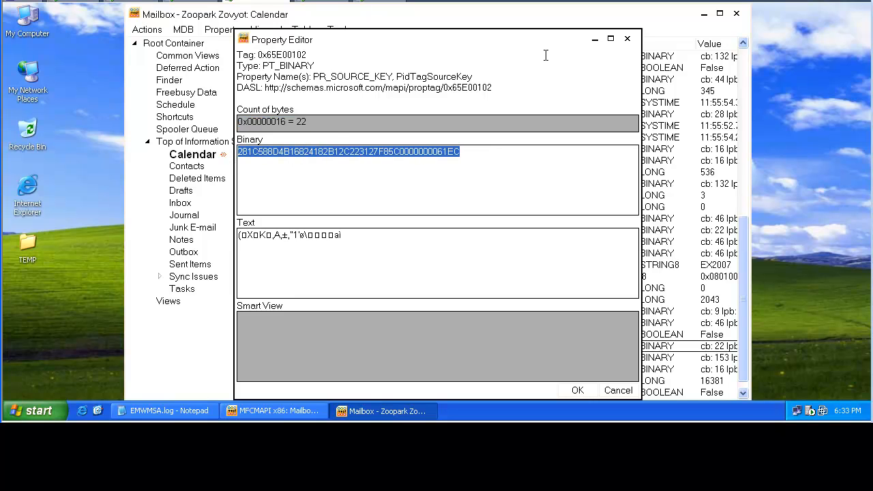
{"action": "left_click", "coordinate": [628, 40]}
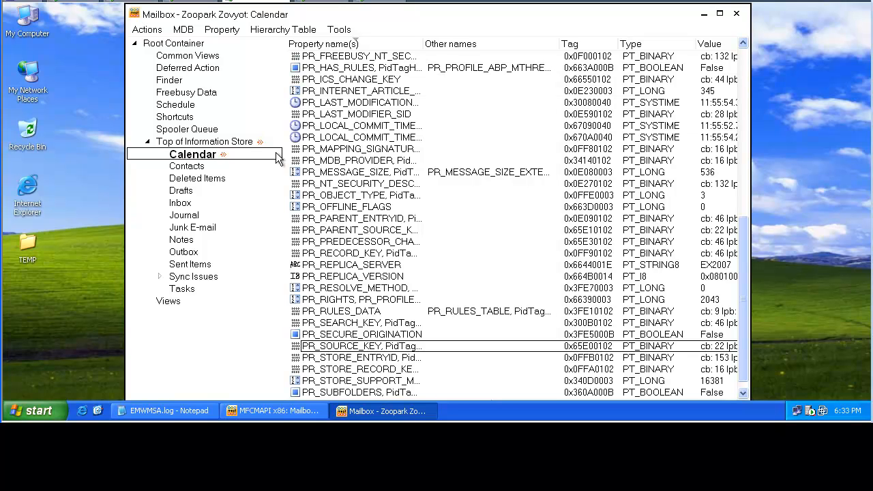
Step: View the Contacts, Deleted Items and Inbox folder properties, and open the Inbox contents with the second message selected
{"action": "left_click", "coordinate": [202, 166]}
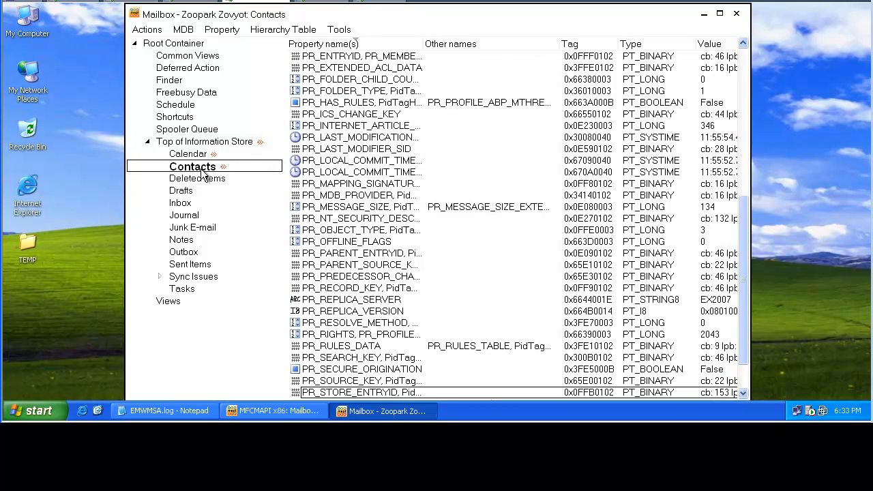
{"action": "left_click", "coordinate": [200, 180]}
{"action": "left_click", "coordinate": [196, 205]}
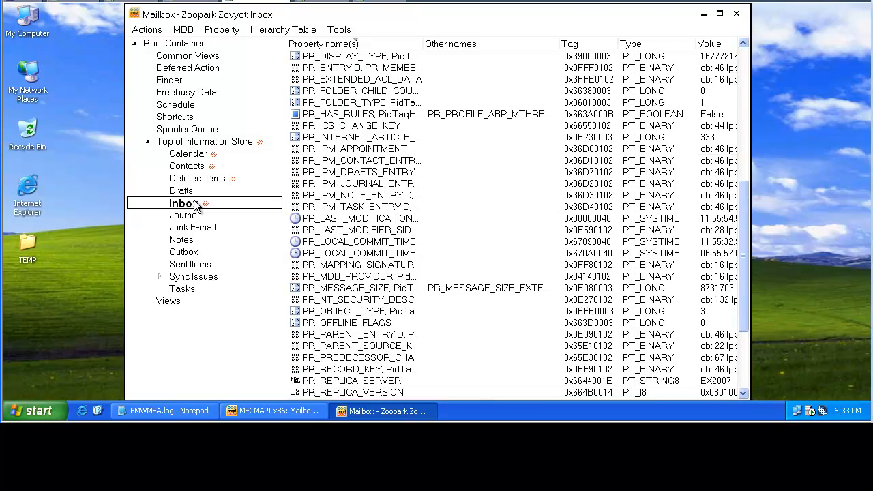
{"action": "double_click", "coordinate": [196, 205]}
{"action": "left_click", "coordinate": [194, 69]}
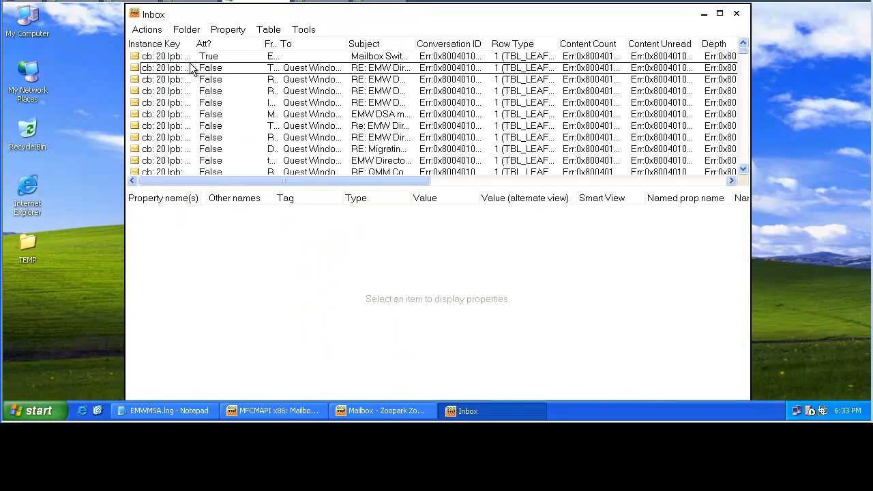
Step: Delete the "EMW DSA merge with Mail Enabled Users" message from the Inbox with the "Delete to deleted items" style
{"action": "left_click", "coordinate": [171, 80]}
{"action": "left_click", "coordinate": [171, 93]}
{"action": "left_click", "coordinate": [172, 102]}
{"action": "left_click", "coordinate": [171, 116]}
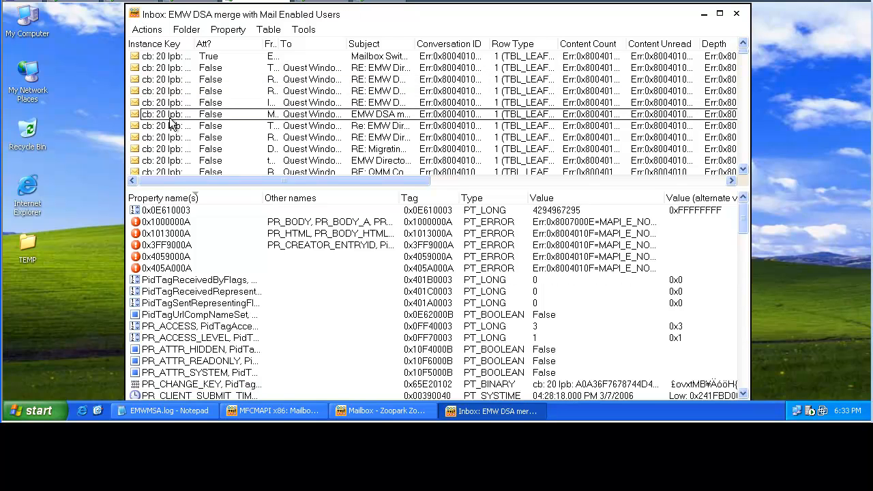
{"action": "right_click", "coordinate": [172, 116]}
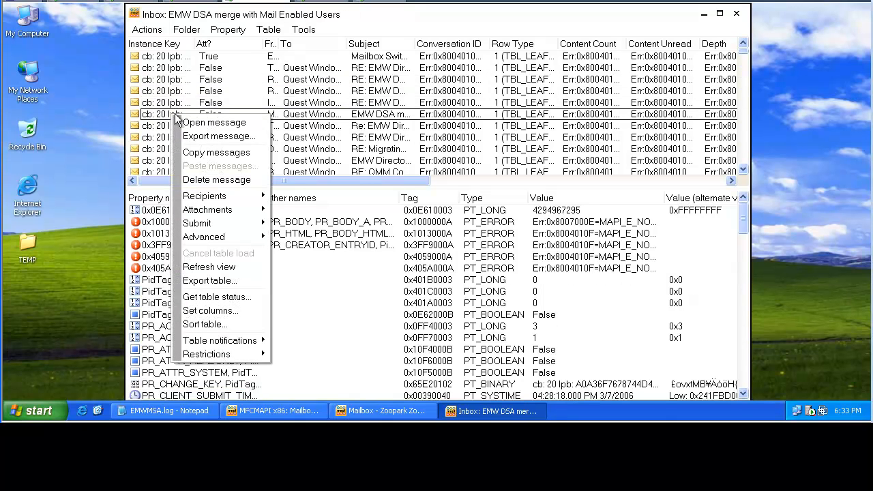
{"action": "left_click", "coordinate": [204, 181]}
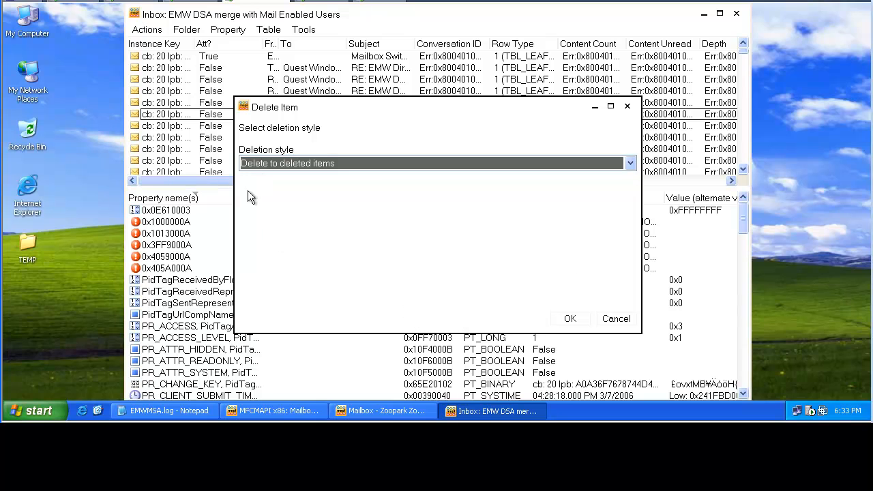
{"action": "left_click", "coordinate": [568, 318]}
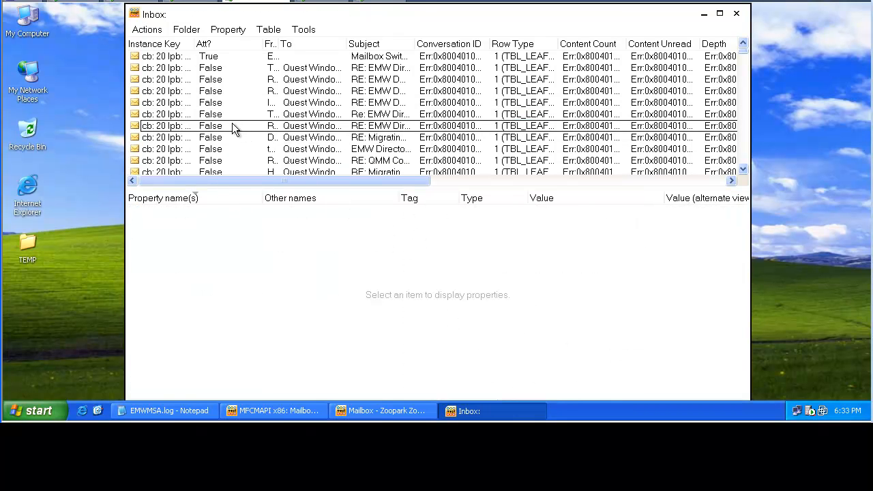
Step: Look through the properties of the "Re: EMW Directory Synchronization LDAP error 80" message, and close the Inbox and mailbox windows
{"action": "left_click", "coordinate": [227, 114]}
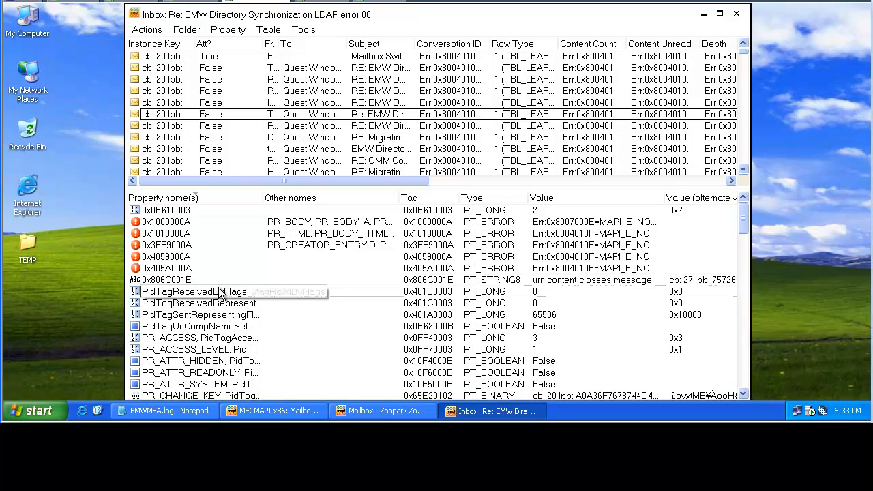
{"action": "scroll", "coordinate": [218, 289], "scroll_direction": "down", "scroll_amount": 2}
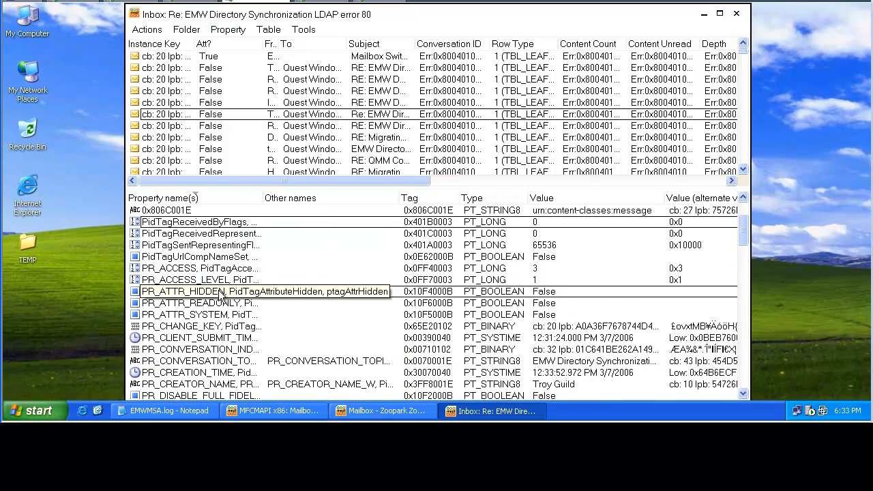
{"action": "scroll", "coordinate": [220, 295], "scroll_direction": "down", "scroll_amount": 7}
{"action": "scroll", "coordinate": [222, 295], "scroll_direction": "down", "scroll_amount": 9}
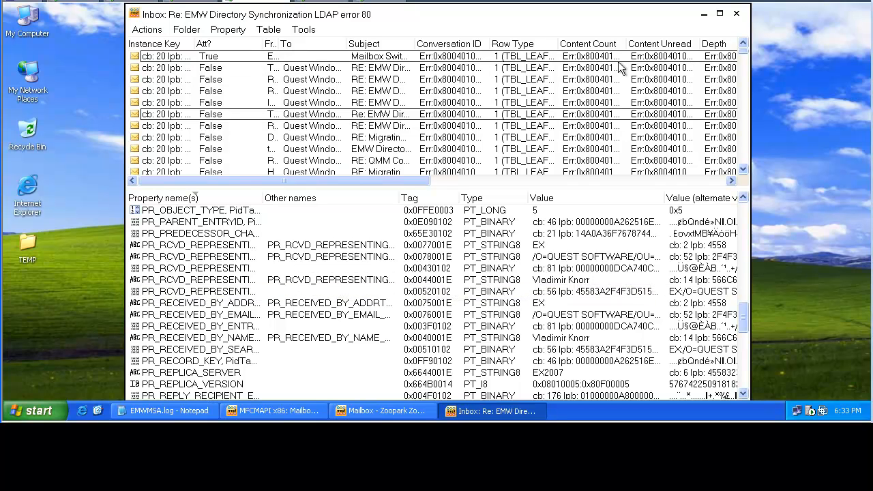
{"action": "left_click", "coordinate": [739, 15]}
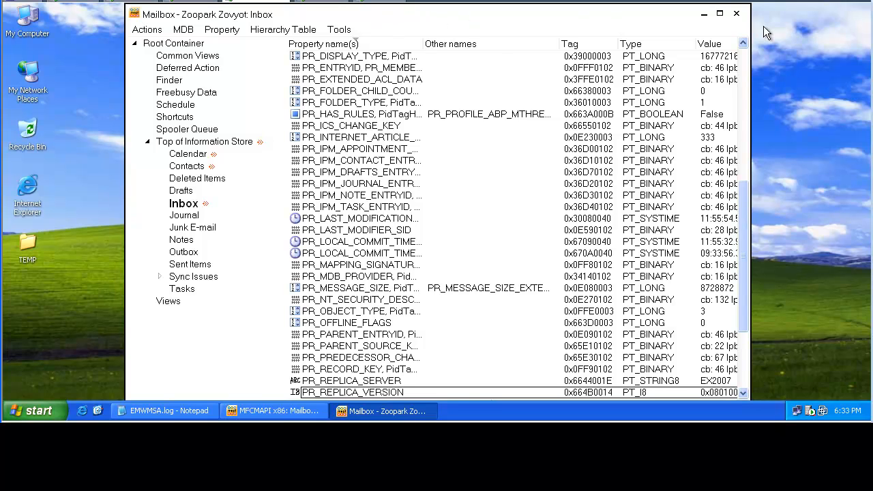
{"action": "left_click", "coordinate": [741, 15]}
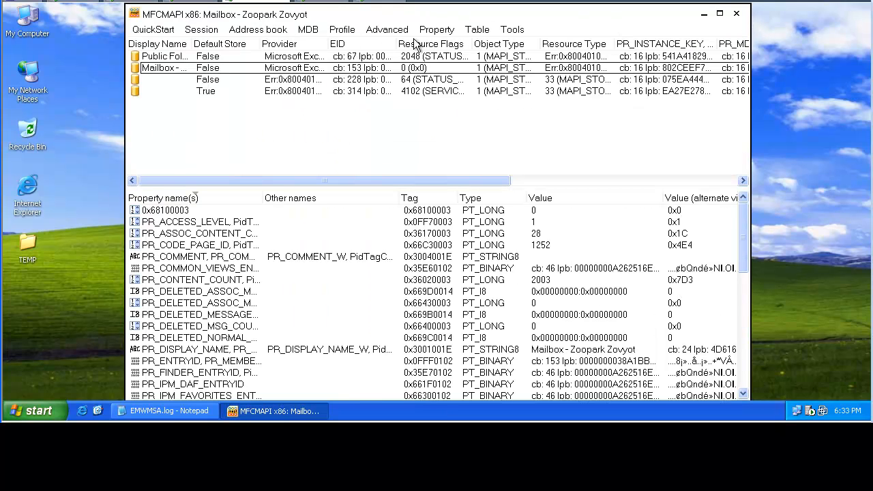
Step: Open the Public Folders store and expand Public Root down to the IPM_SUBTREE folders
{"action": "left_click", "coordinate": [208, 57]}
{"action": "double_click", "coordinate": [205, 57]}
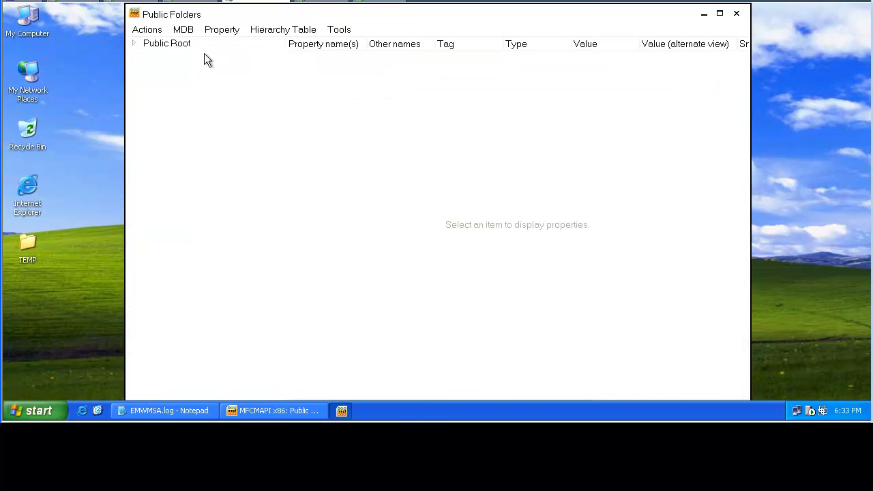
{"action": "left_click", "coordinate": [138, 43]}
{"action": "left_click", "coordinate": [146, 57]}
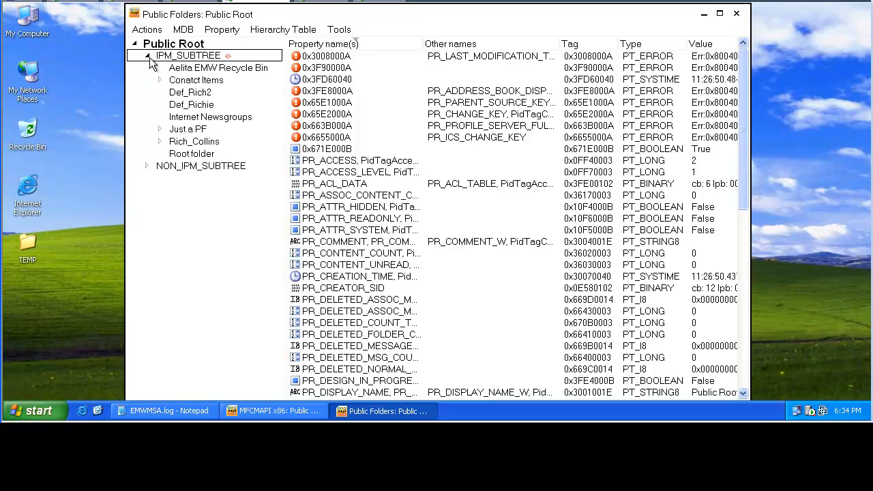
Step: View the Aelita EMW Recycle Bin and Root folder properties, and check Root folder's PR_CREATOR_SID in the property editor
{"action": "left_click", "coordinate": [191, 68]}
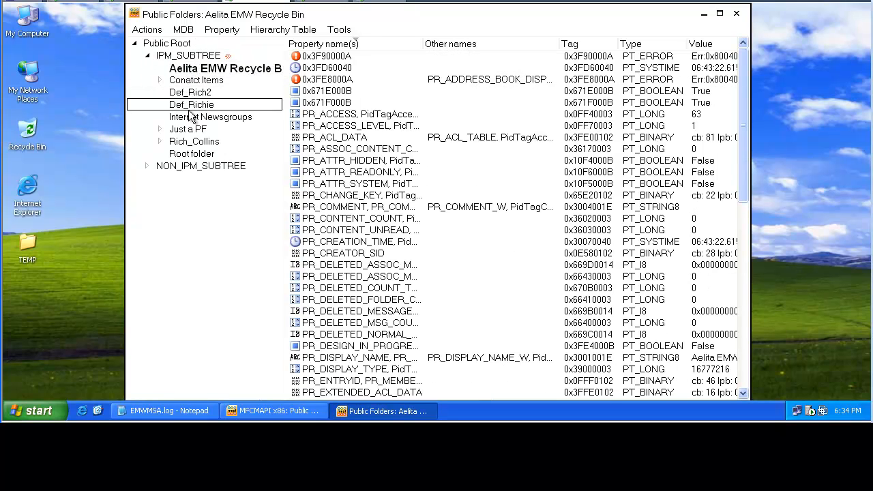
{"action": "left_click", "coordinate": [192, 130]}
{"action": "left_click", "coordinate": [195, 168]}
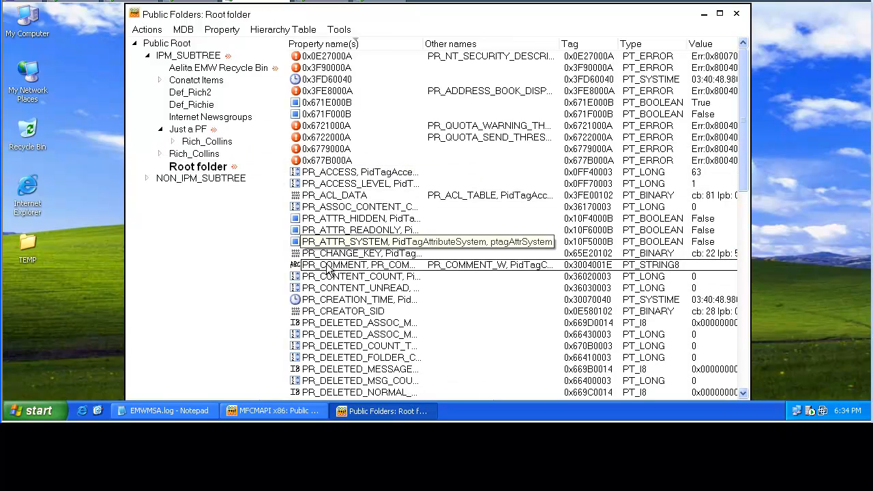
{"action": "double_click", "coordinate": [347, 310]}
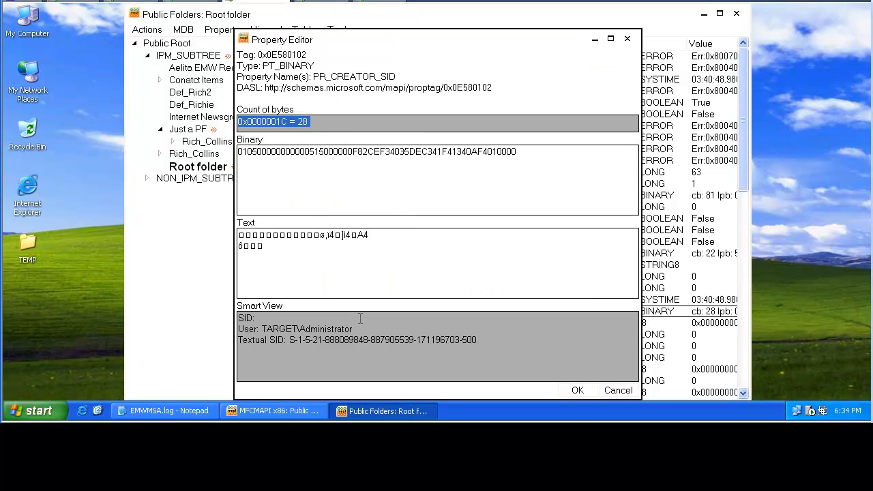
{"action": "left_click", "coordinate": [627, 39]}
Step: Examine the binary value of Root folder's PR_SOURCE_KEY property and close its editor
{"action": "scroll", "coordinate": [471, 157], "scroll_direction": "down", "scroll_amount": 11}
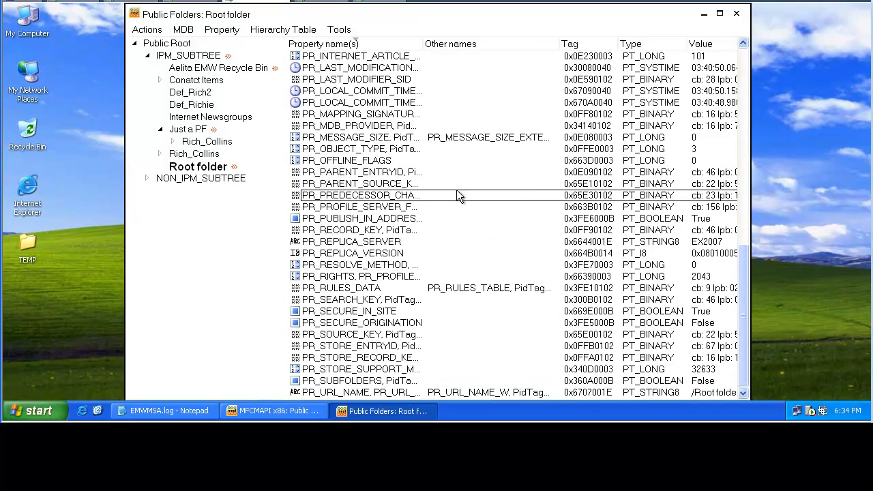
{"action": "double_click", "coordinate": [394, 337]}
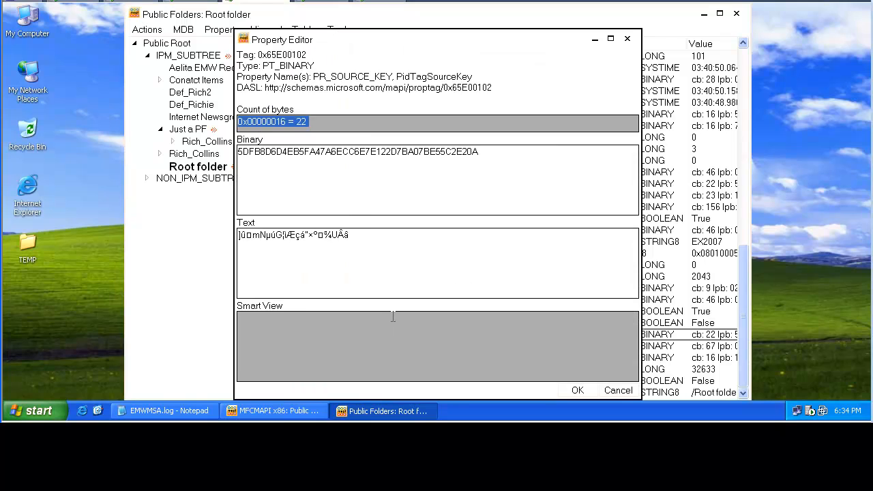
{"action": "left_click_drag", "start_coordinate": [496, 153], "coordinate": [309, 139]}
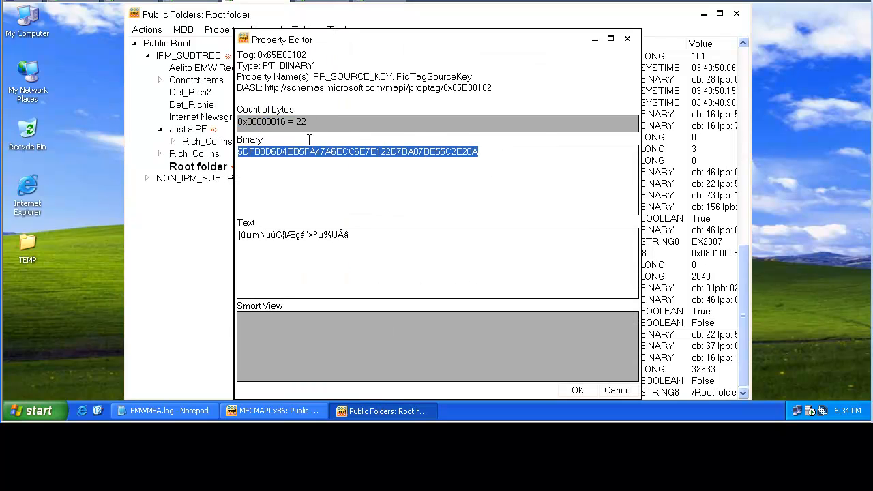
{"action": "left_click", "coordinate": [629, 40]}
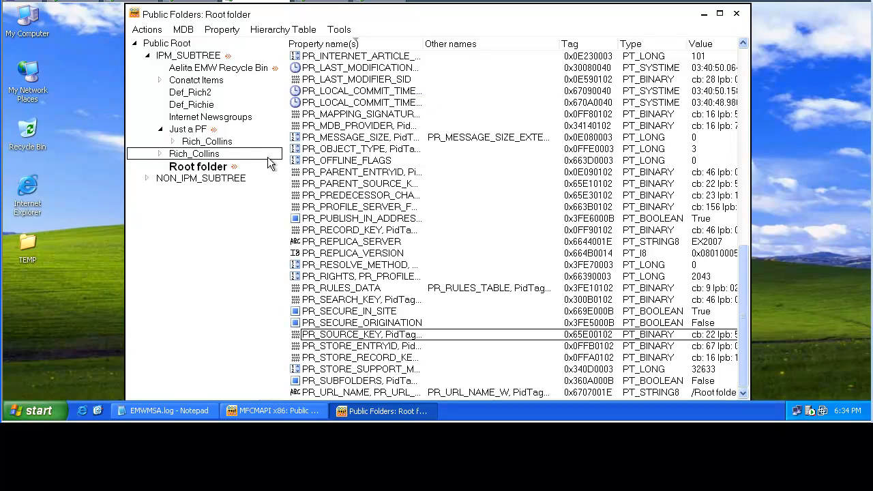
Step: Expand NON_IPM_SUBTREE and SCHEDULE+ FREE BUSY, and open the contents of the EX:/o=target/ou=First Administrative Group folder
{"action": "left_click", "coordinate": [220, 177]}
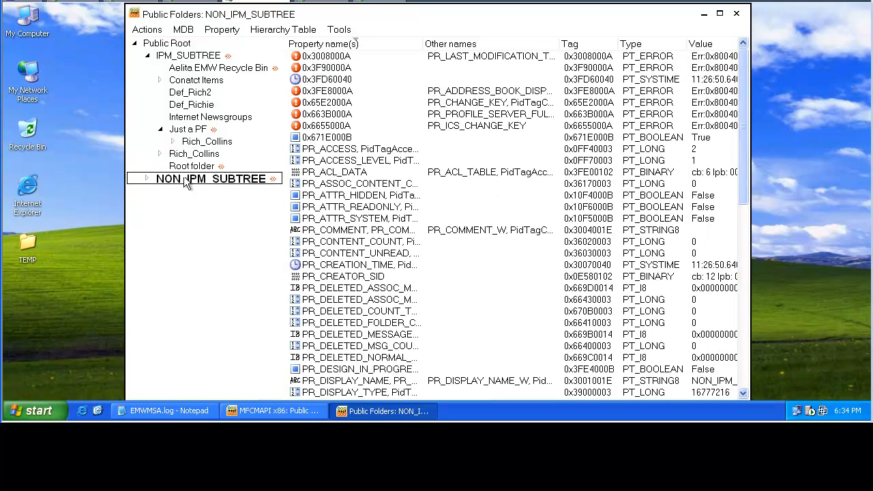
{"action": "left_click", "coordinate": [147, 178]}
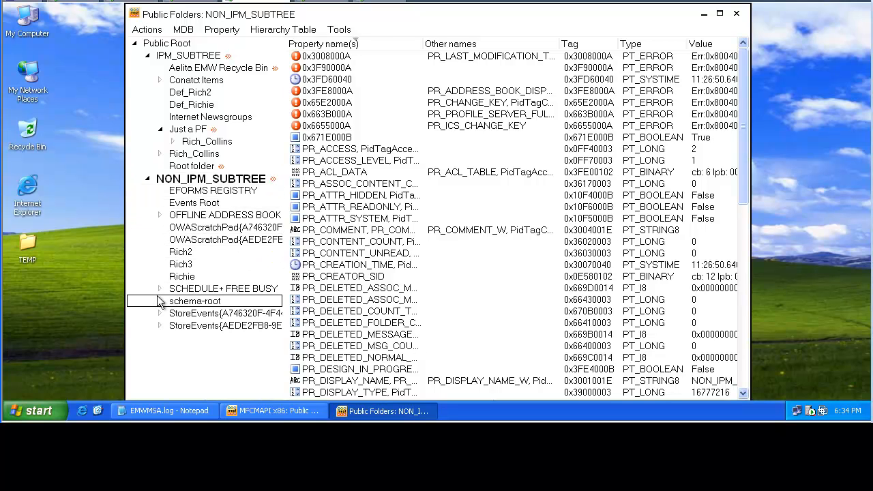
{"action": "left_click", "coordinate": [160, 288]}
{"action": "left_click", "coordinate": [260, 314]}
{"action": "double_click", "coordinate": [267, 320]}
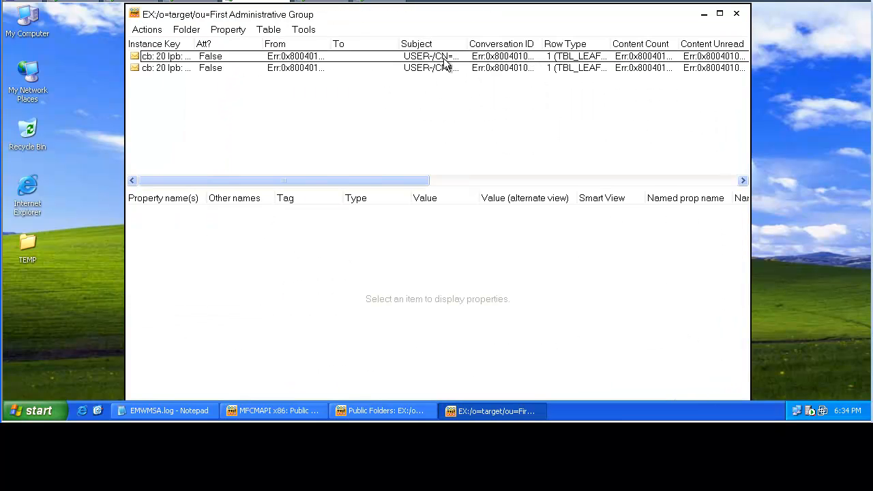
Step: Widen the Subject column to read the free/busy message subjects in full, and look through the CALENDARING message's properties
{"action": "left_click", "coordinate": [266, 57]}
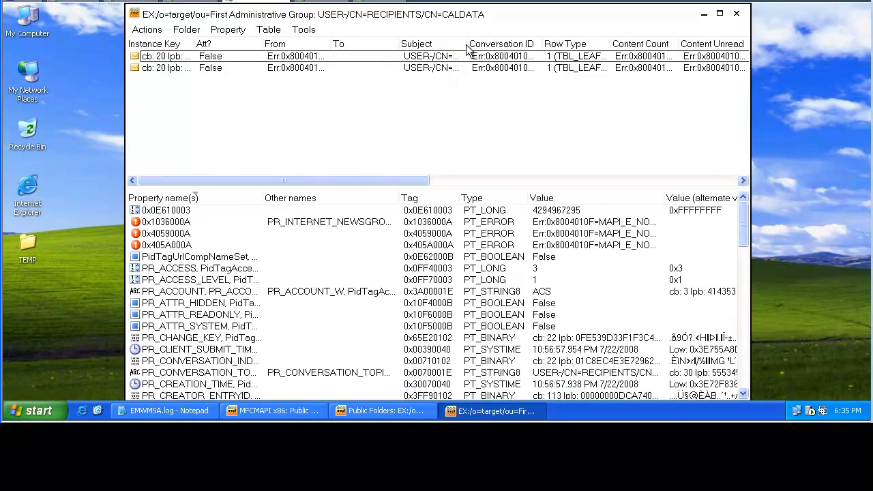
{"action": "left_click_drag", "start_coordinate": [468, 43], "coordinate": [628, 45]}
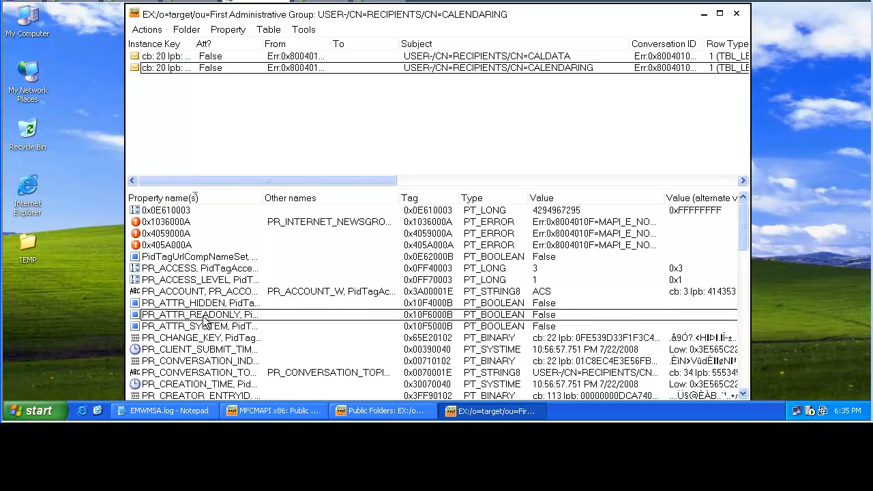
{"action": "key", "text": "Right"}
{"action": "key", "text": "Right"}
{"action": "key", "text": "Right"}
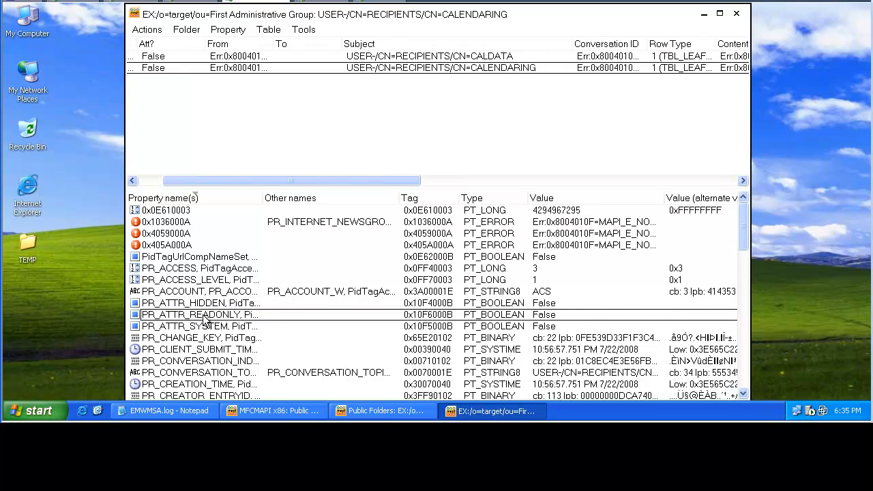
{"action": "scroll", "coordinate": [204, 321], "scroll_direction": "down", "scroll_amount": 6}
{"action": "scroll", "coordinate": [204, 320], "scroll_direction": "down", "scroll_amount": 7}
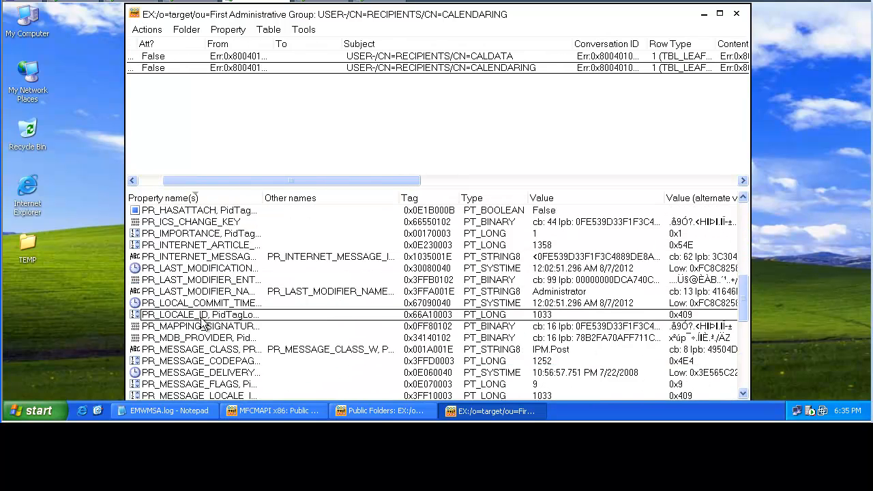
{"action": "scroll", "coordinate": [204, 322], "scroll_direction": "down", "scroll_amount": 2}
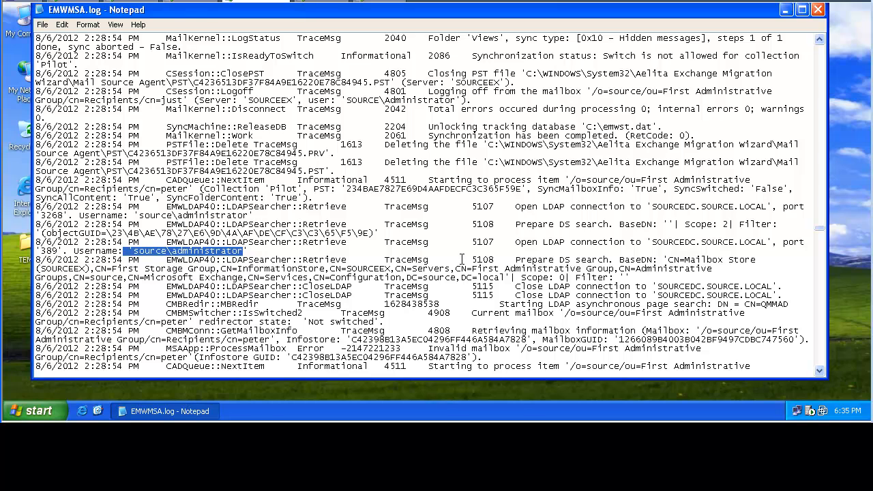
Step: In the EMWMSA.log file in Notepad, highlight the port 389 connection's username and the SOURCEEX server name
{"action": "left_click", "coordinate": [248, 251]}
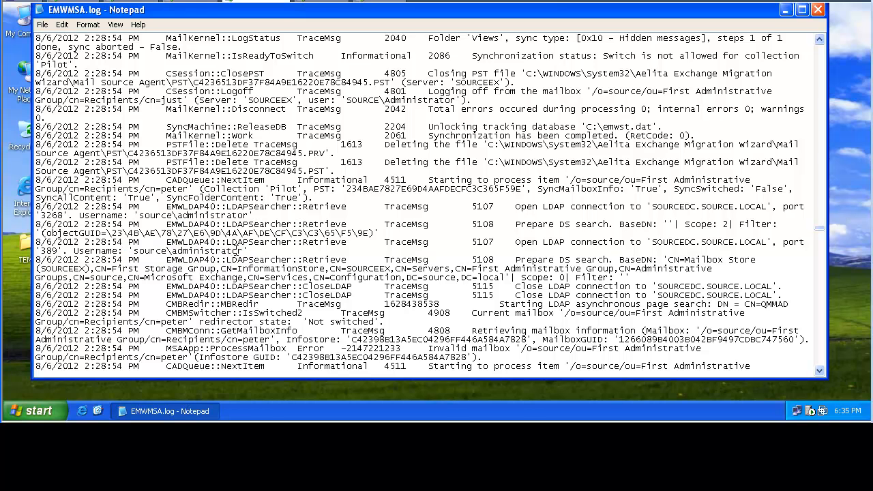
{"action": "left_click_drag", "start_coordinate": [247, 251], "coordinate": [129, 251]}
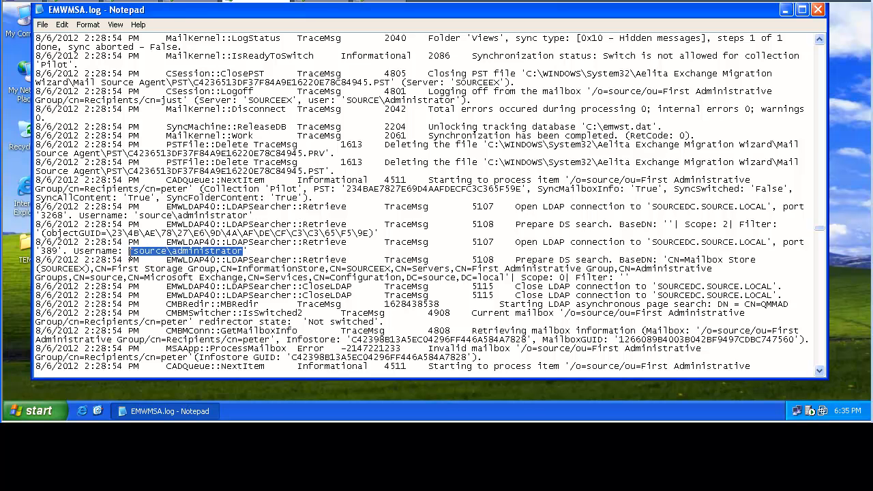
{"action": "left_click_drag", "start_coordinate": [86, 268], "coordinate": [36, 271]}
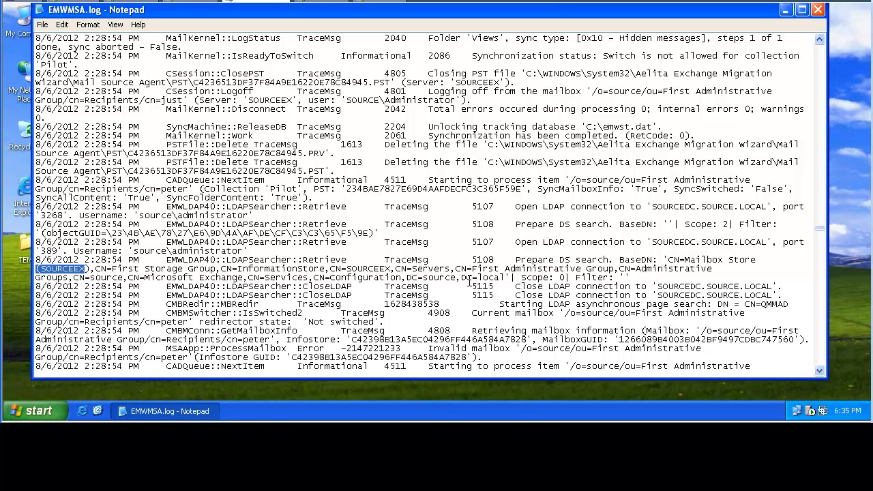
Step: Copy the full mailbox distinguished name from the "Invalid mailbox" error line in the log
{"action": "left_click_drag", "start_coordinate": [521, 348], "coordinate": [170, 358]}
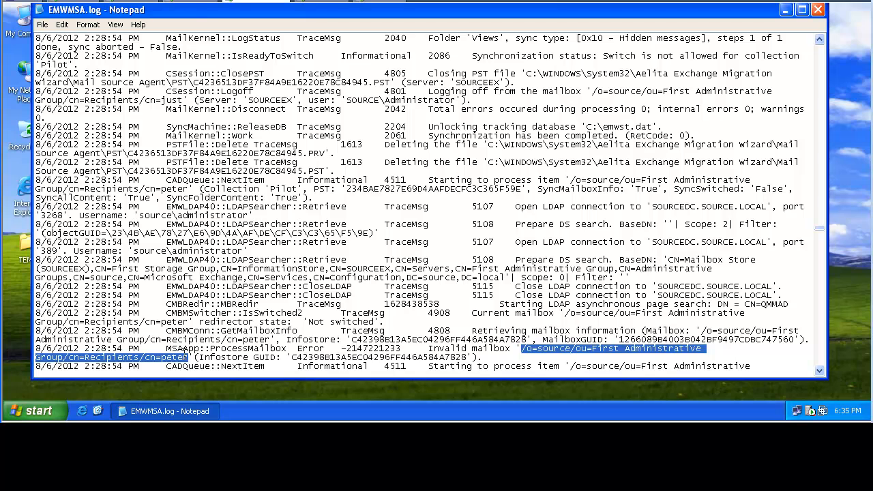
{"action": "right_click", "coordinate": [185, 357]}
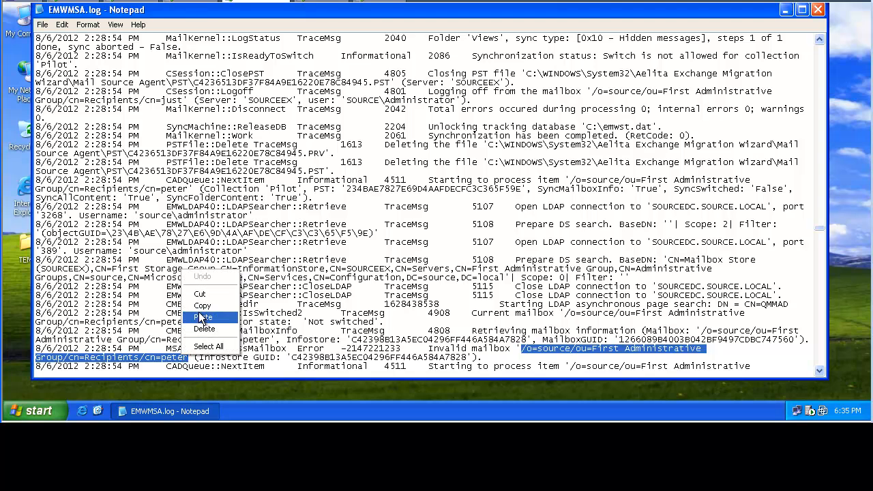
{"action": "left_click", "coordinate": [202, 306]}
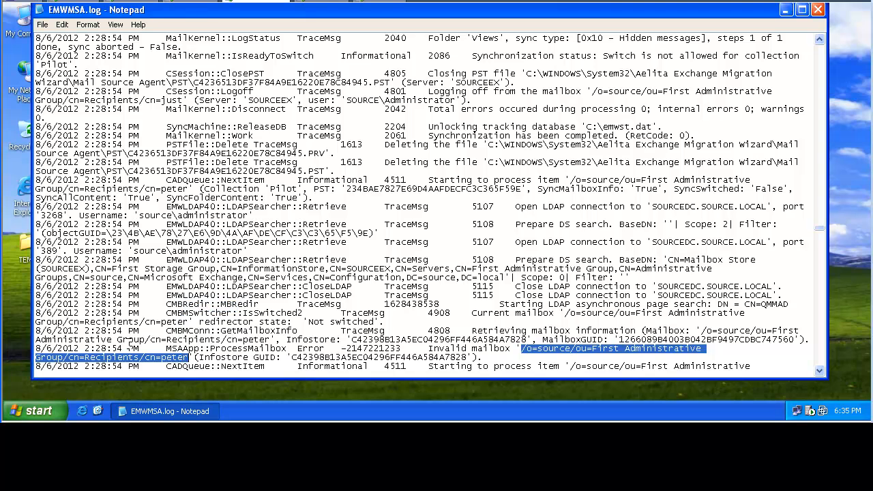
Step: Switch to MFCMAPI and start a session logon with a new Microsoft Exchange Server profile named MS Exchange Settings
{"action": "left_click", "coordinate": [98, 410]}
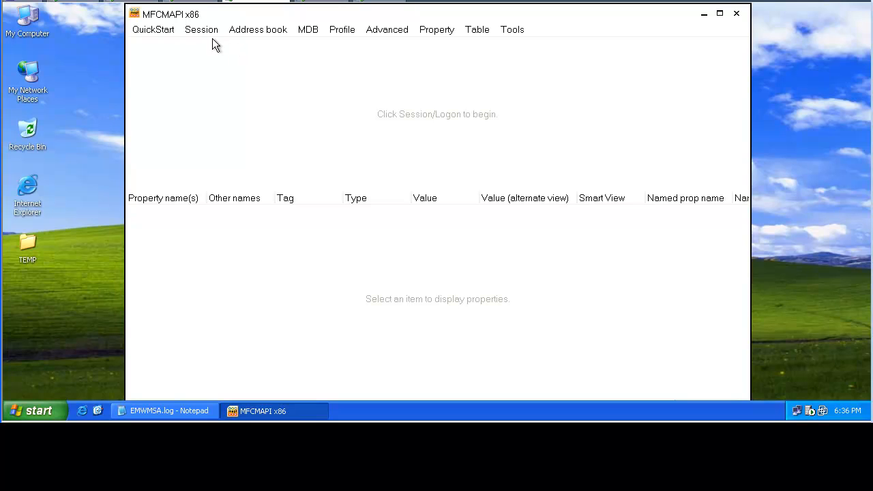
{"action": "left_click", "coordinate": [204, 30]}
{"action": "left_click", "coordinate": [204, 43]}
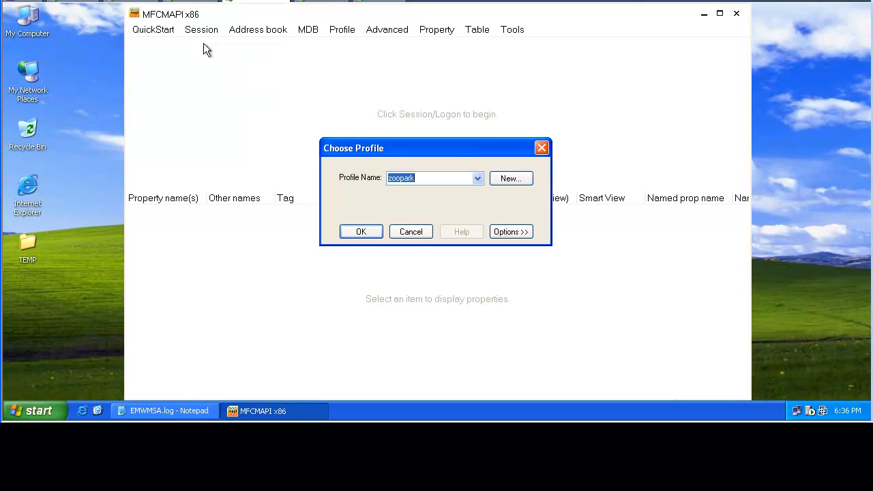
{"action": "left_click", "coordinate": [511, 180]}
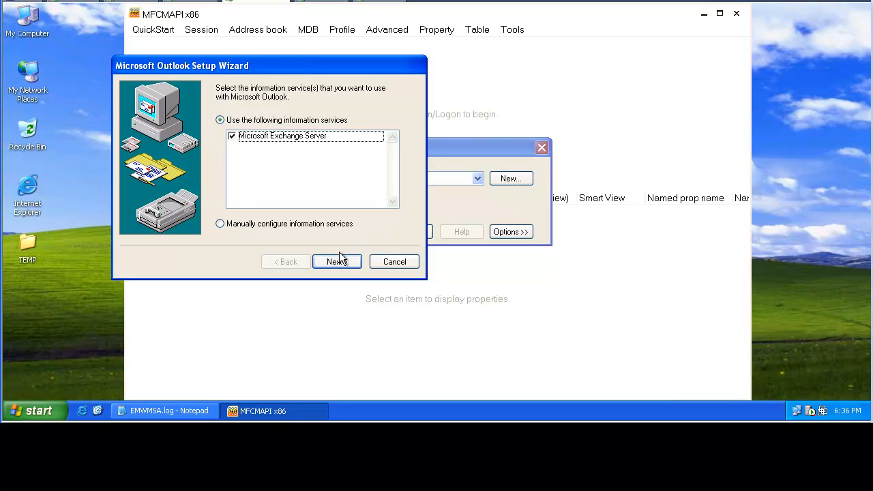
{"action": "left_click", "coordinate": [337, 262]}
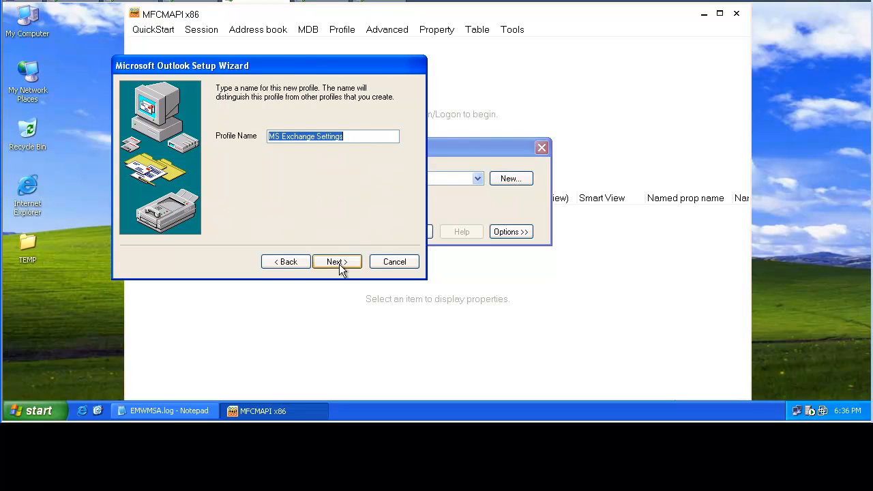
{"action": "left_click", "coordinate": [338, 264]}
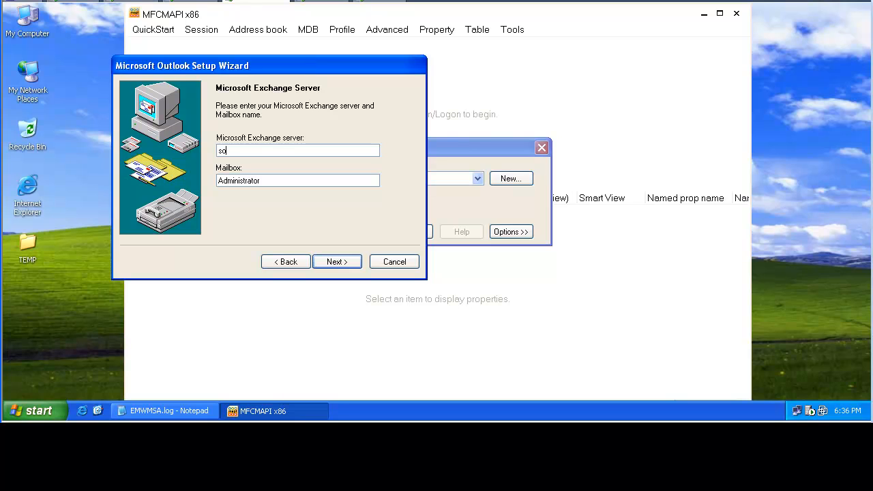
Step: Set the profile's Exchange server to sourceex and its mailbox to the copied distinguished name, answer No to travelling, and log on with the finished profile
{"action": "key", "text": "Tab"}
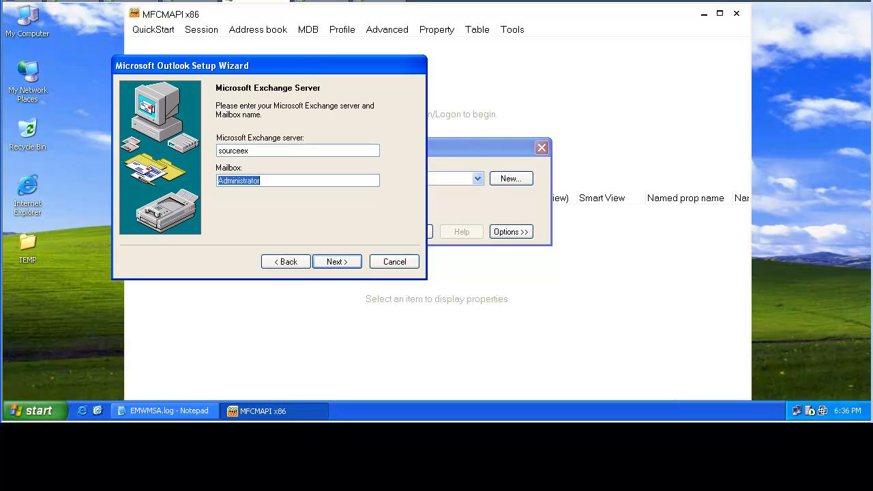
{"action": "key", "text": "ctrl+v"}
{"action": "left_click", "coordinate": [338, 264]}
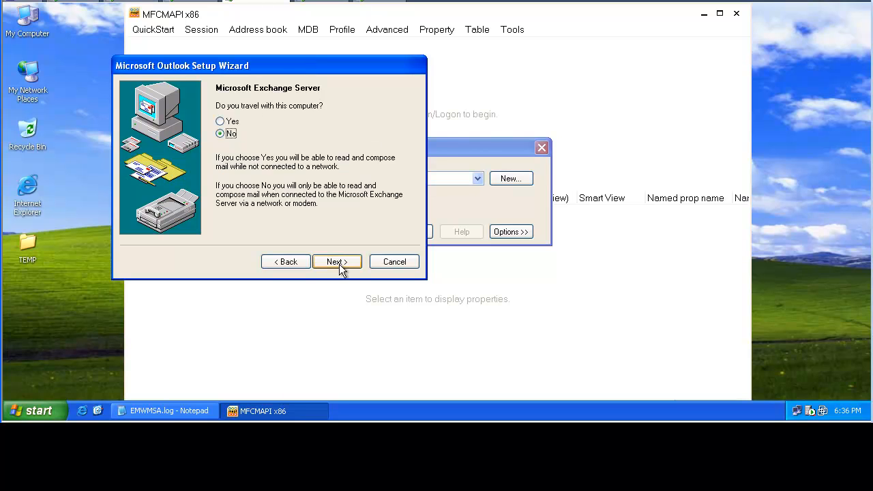
{"action": "left_click", "coordinate": [339, 263]}
{"action": "left_click", "coordinate": [339, 264]}
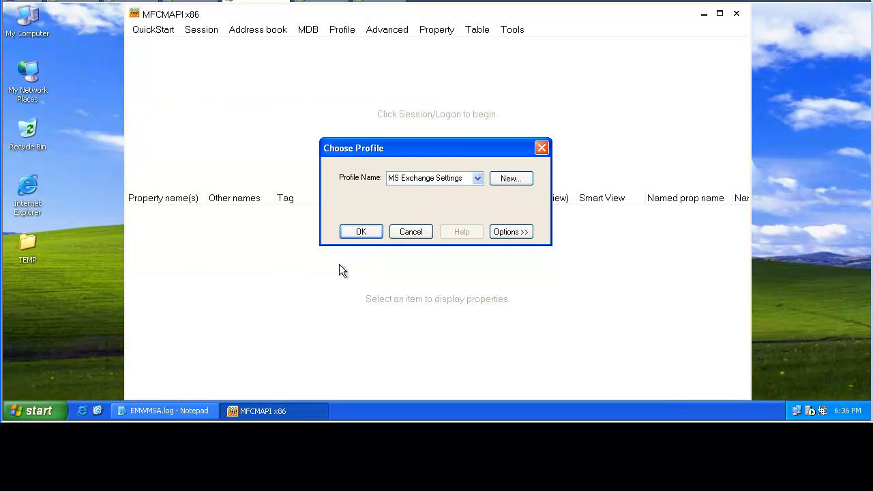
{"action": "key", "text": "Return"}
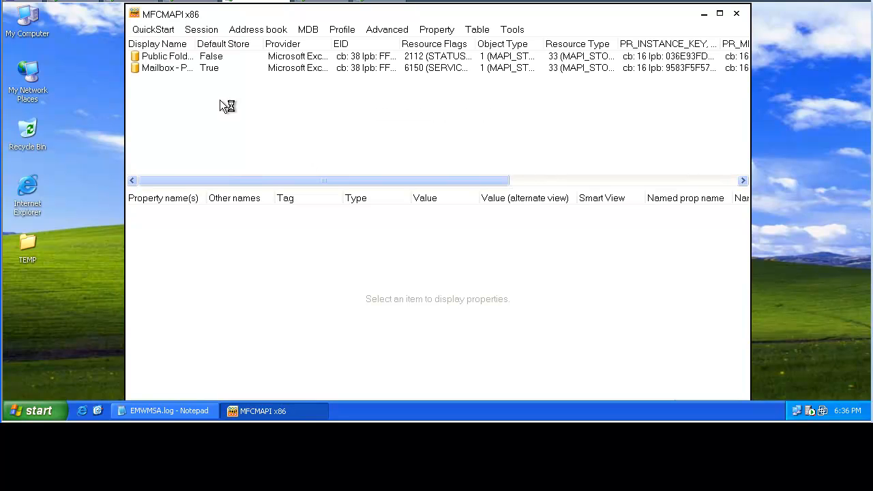
Step: Open the default mailbox store from the store list and select Top of Information Store under its Root Container
{"action": "left_click", "coordinate": [181, 69]}
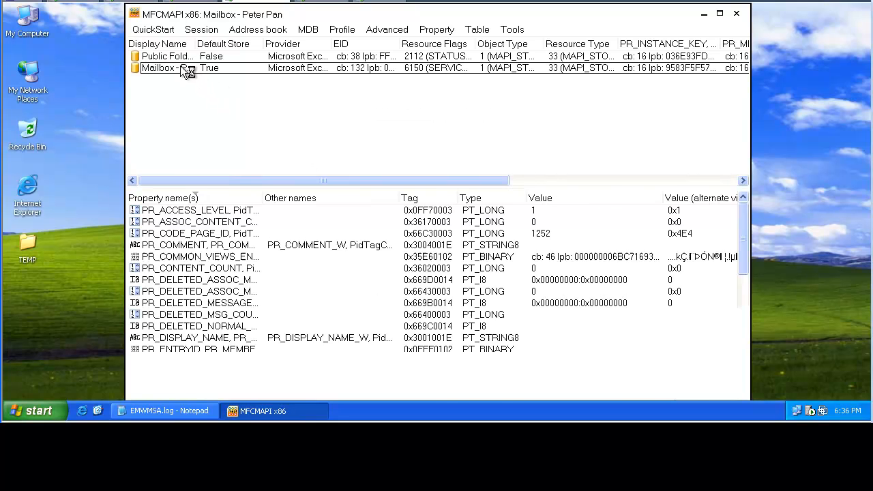
{"action": "key", "text": "Up"}
{"action": "double_click", "coordinate": [177, 68]}
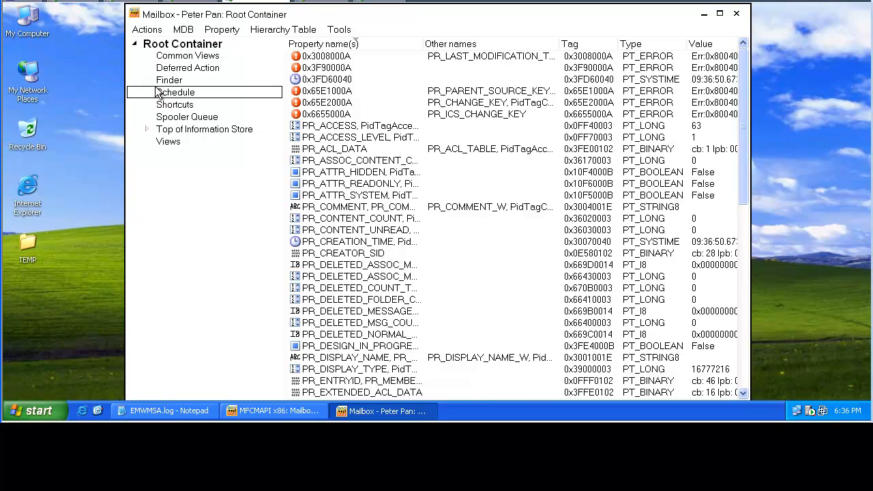
{"action": "left_click", "coordinate": [164, 131]}
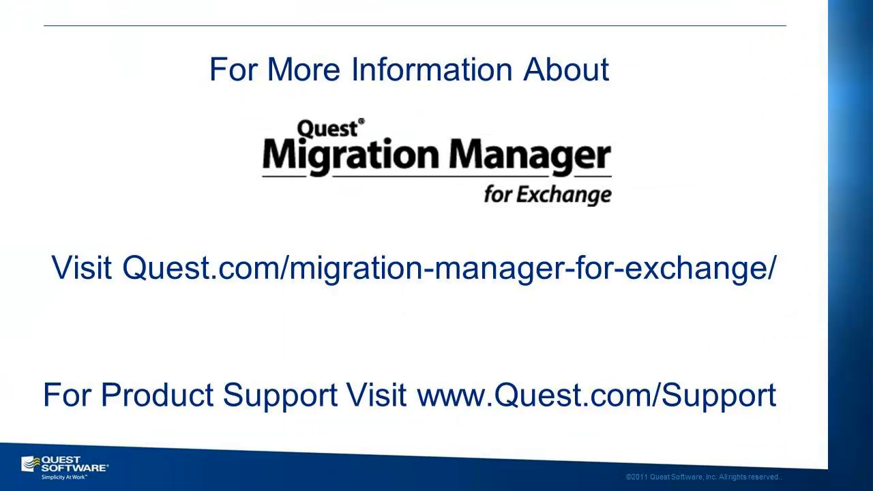